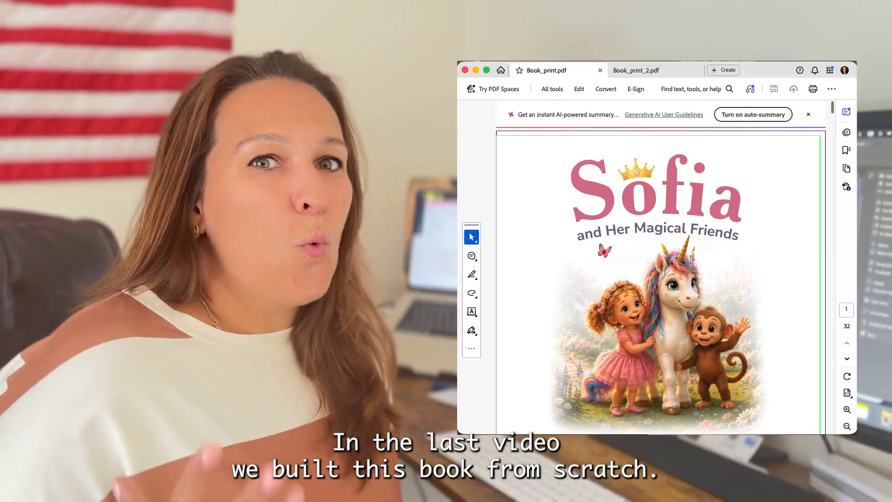
Look through the pages of the Book_print.pdf picture book
scroll(690, 260, "down", 20)
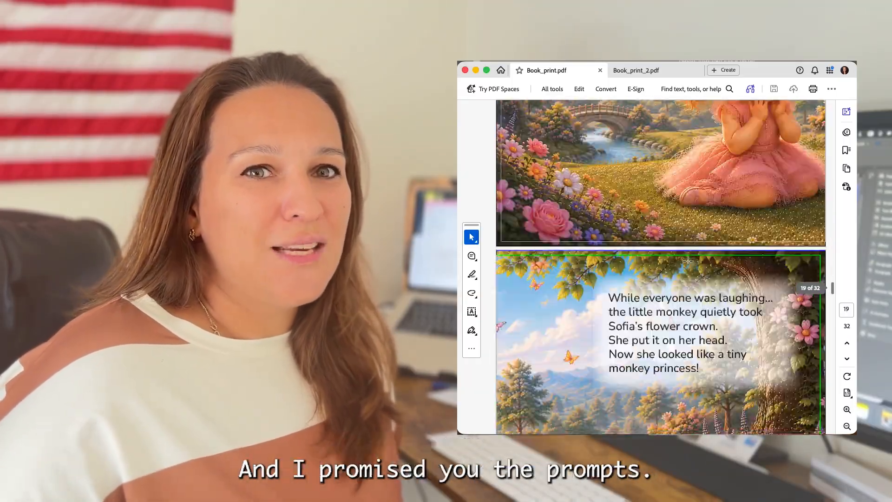
scroll(687, 261, "down", 20)
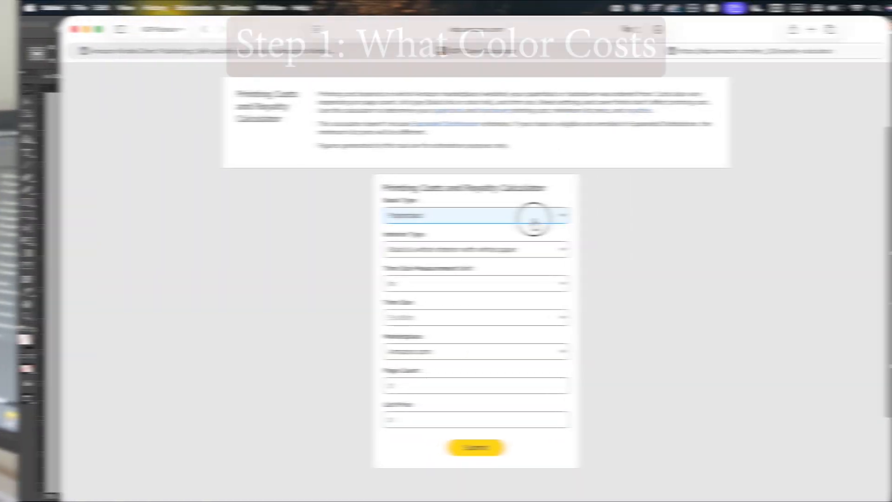
Set the royalty calculator to a premium color interior with white paper and an 8.5 x 8.5 in trim size
left_click(506, 213)
left_click(473, 250)
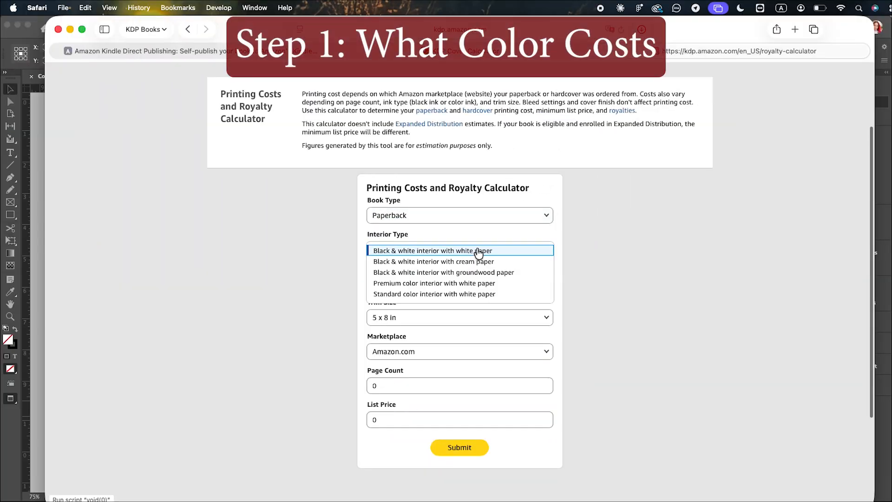
left_click(495, 283)
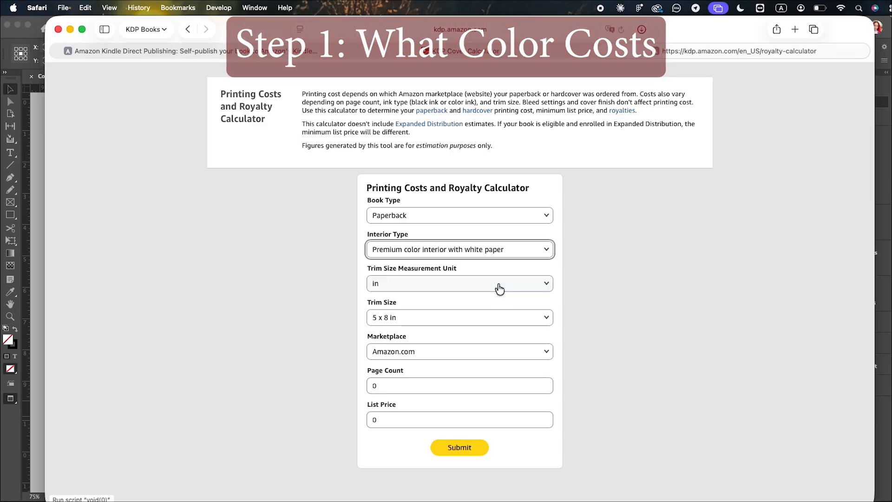
left_click(488, 327)
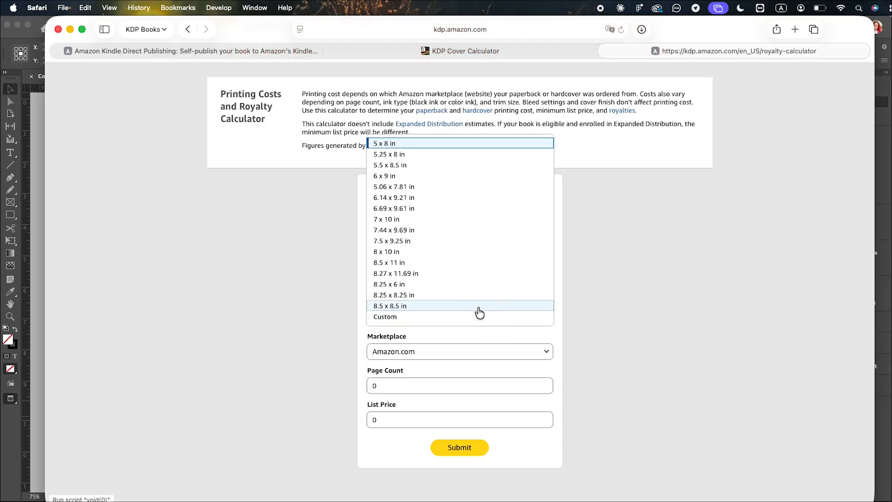
left_click(477, 313)
Enter a page count of 24 and a list price of 9.99, then calculate and review the printing costs and royalties
left_click(423, 385)
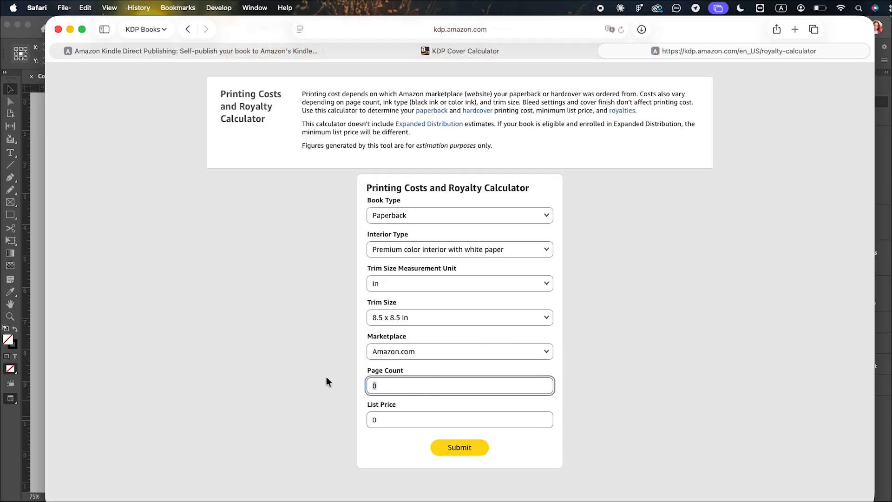
key("Tab")
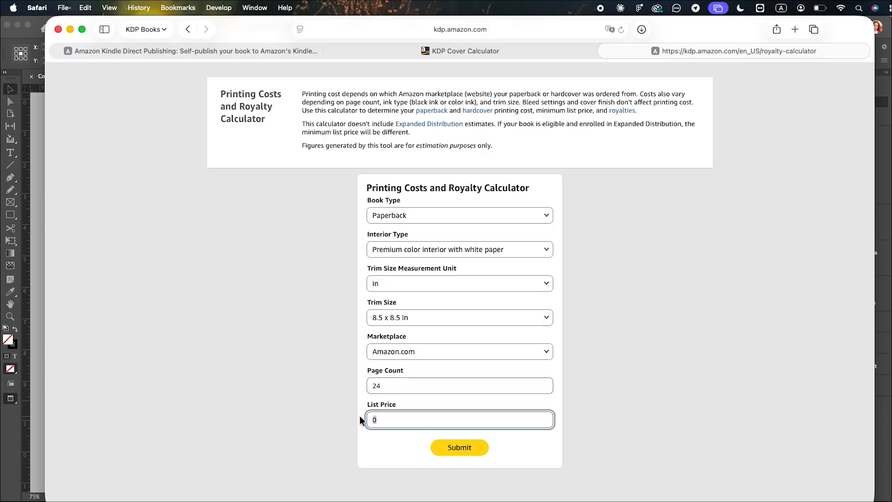
type("9.99")
left_click(445, 448)
scroll(673, 210, "down", 4)
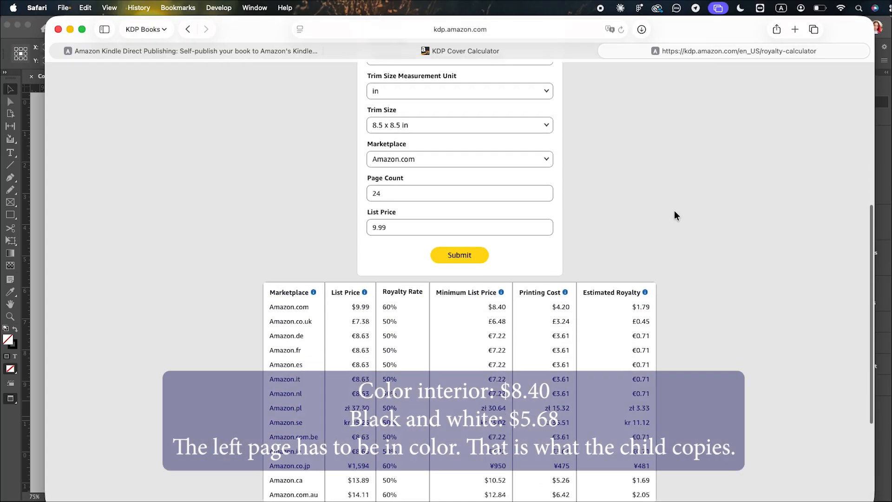
scroll(673, 215, "down", 3)
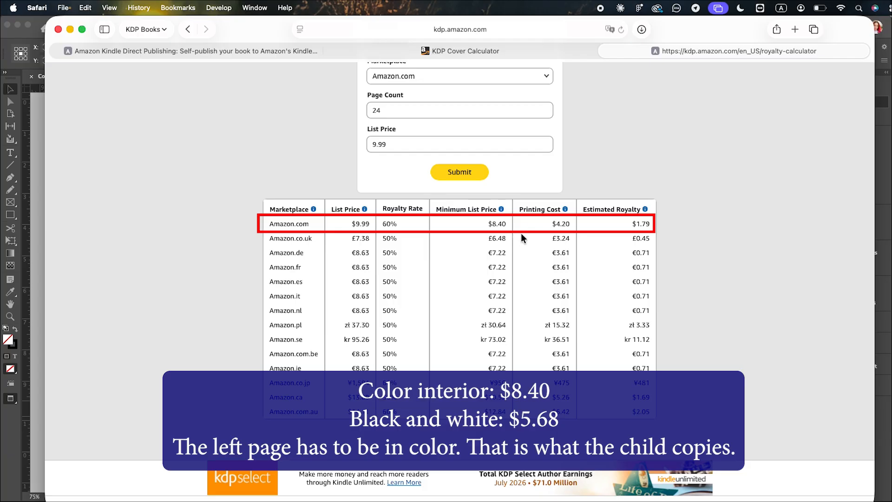
scroll(657, 139, "up", 1)
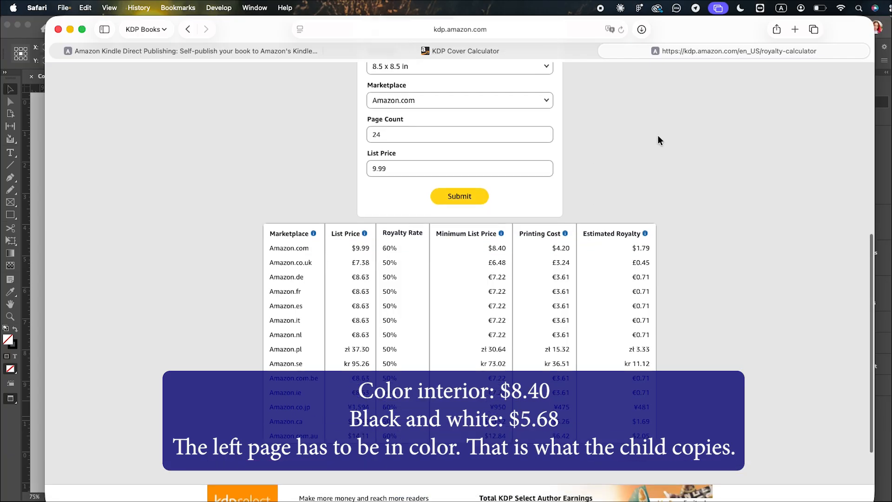
Recalculate the printing costs and royalties for a black & white interior with white paper
scroll(657, 140, "up", 5)
left_click(551, 134)
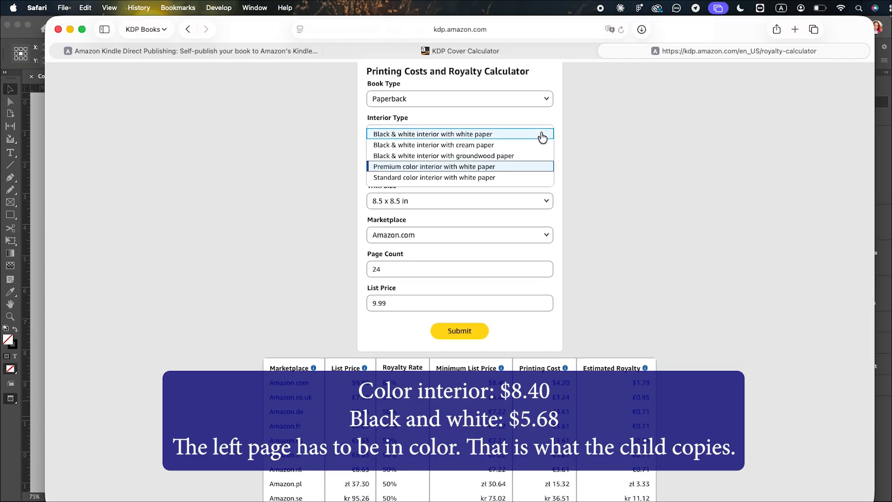
left_click(542, 136)
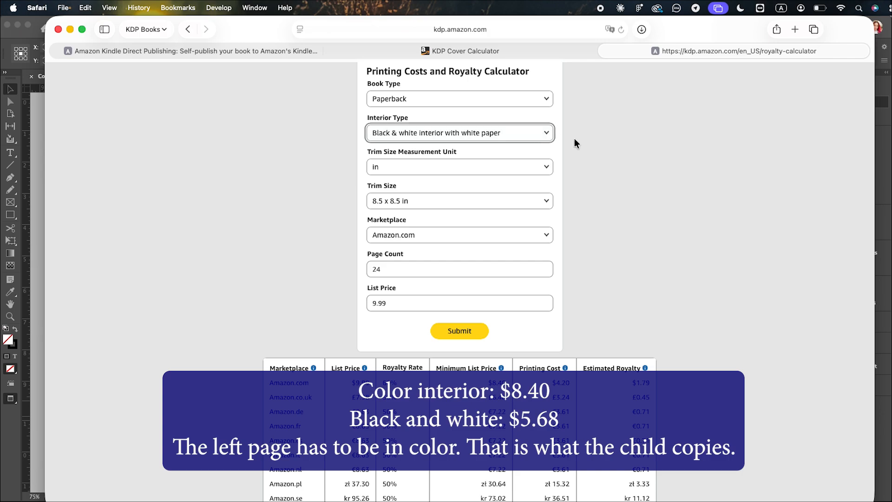
left_click(449, 333)
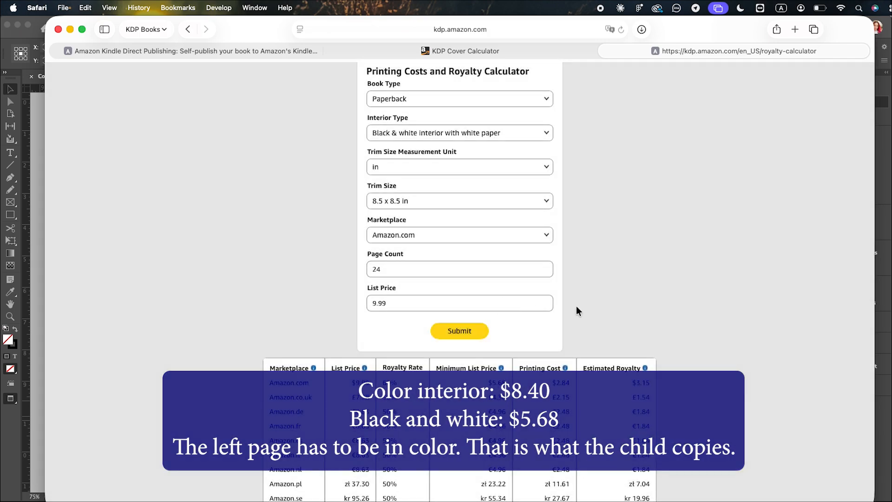
scroll(604, 307, "down", 3)
scroll(631, 305, "down", 2)
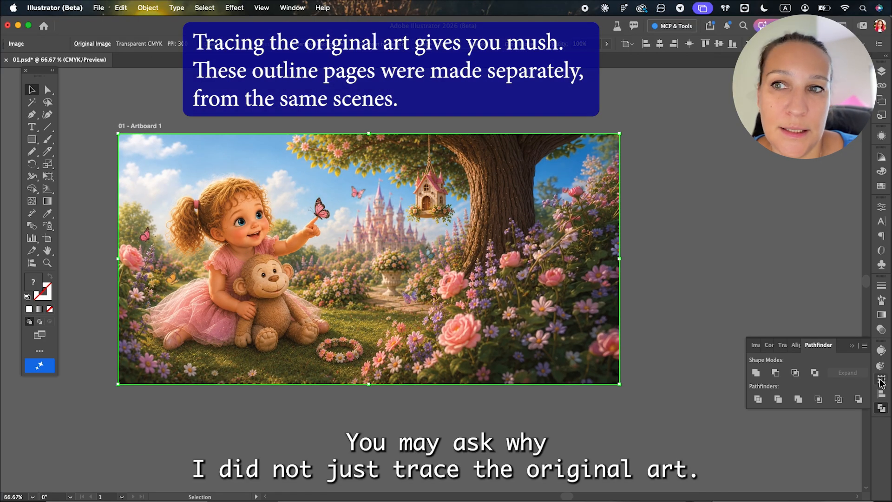
In Illustrator, trace the full-color garden illustration with the Sketched Art preset, setting paths to 97%, noise to 100 px and threshold to 151
left_click(882, 352)
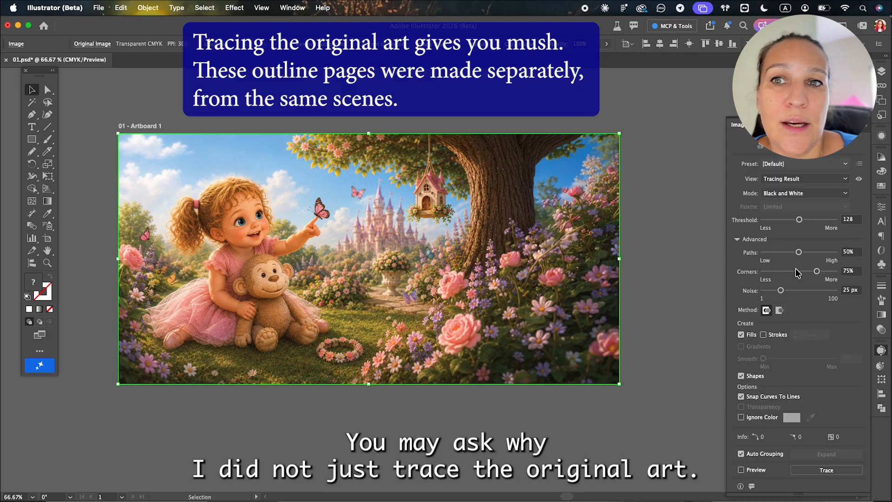
left_click(778, 164)
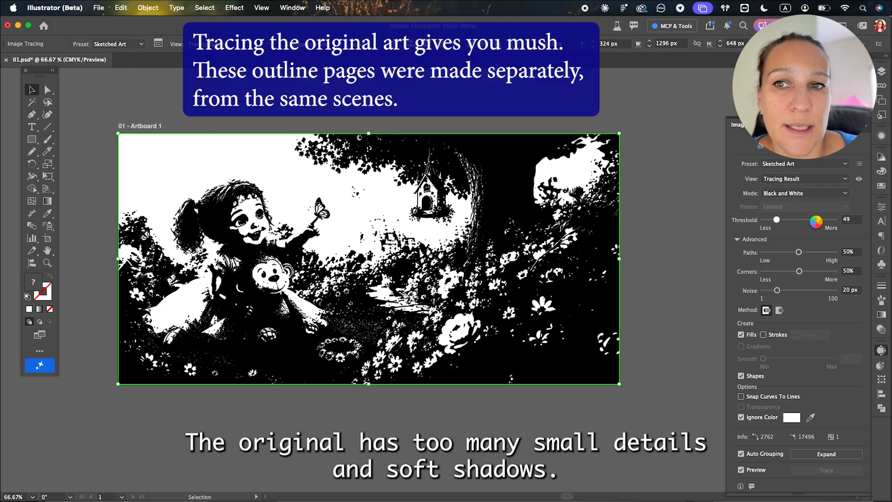
left_click_drag(799, 252, 820, 251)
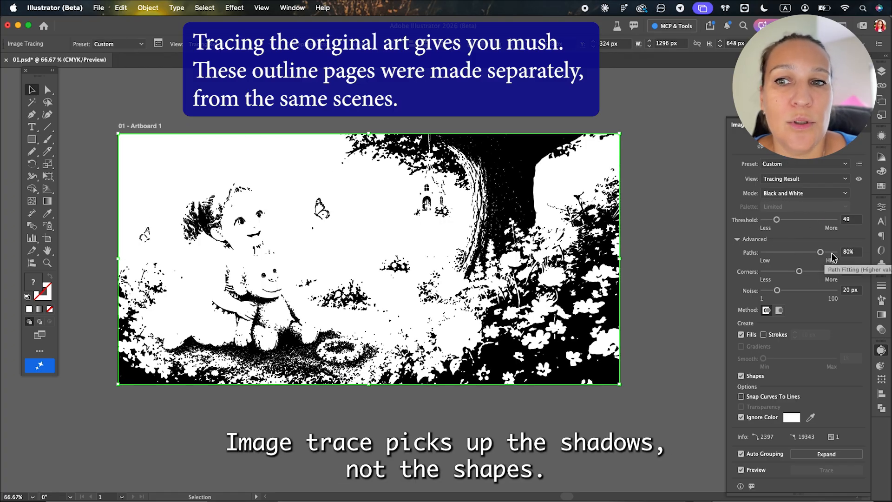
left_click(832, 253)
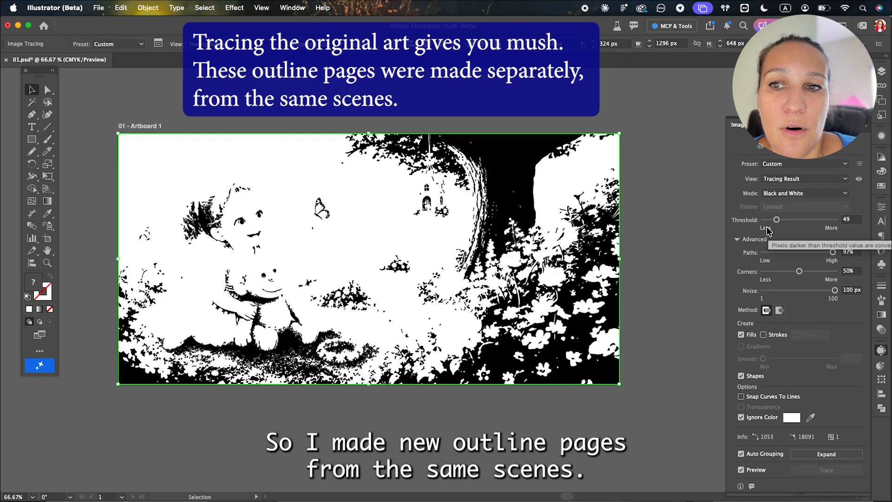
left_click_drag(776, 219, 806, 222)
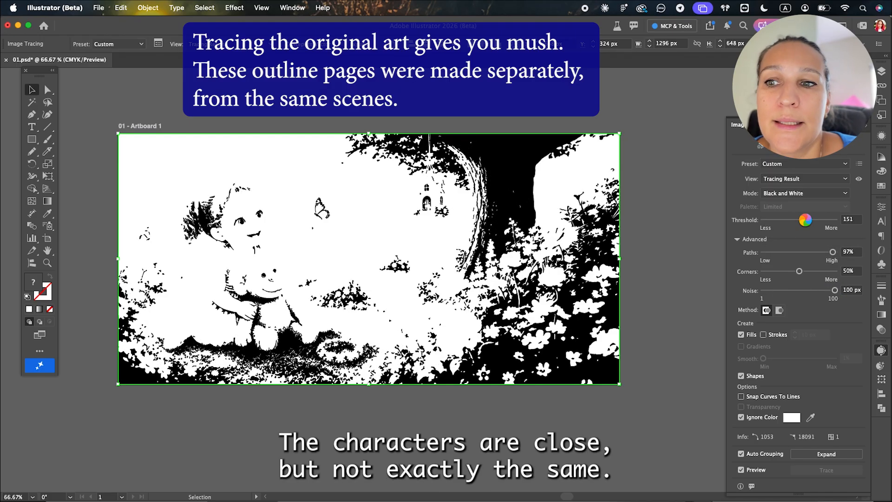
Apply the Line Art tracing preset to the garden illustration
left_click(797, 165)
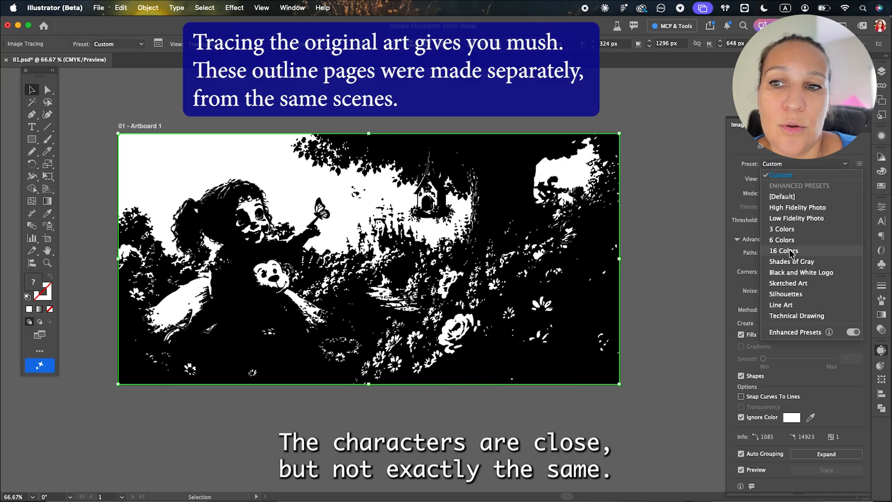
left_click(781, 304)
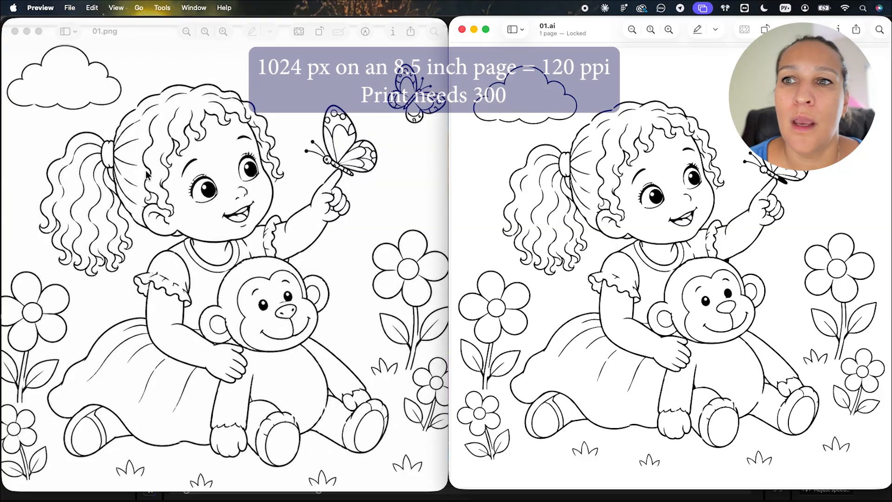
Examine the outlines around the girl's collar and the monkey's face in 01.png at high magnification to judge their sharpness
left_click(209, 152)
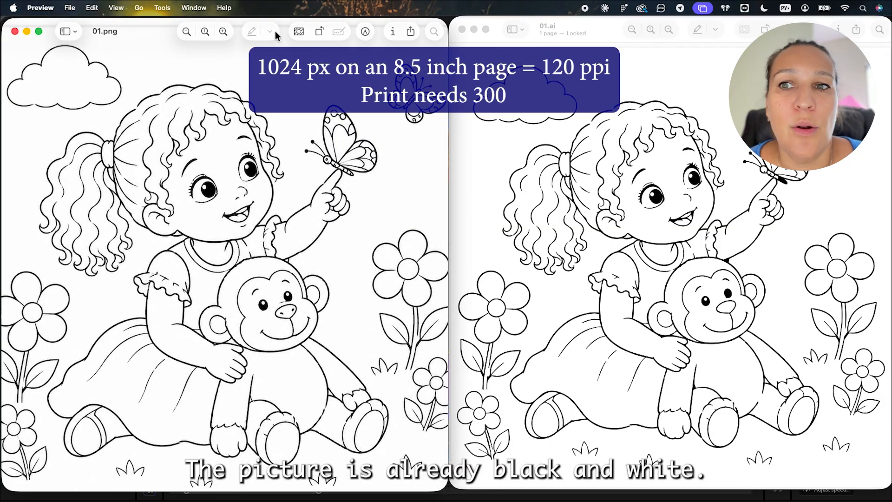
left_click(226, 32)
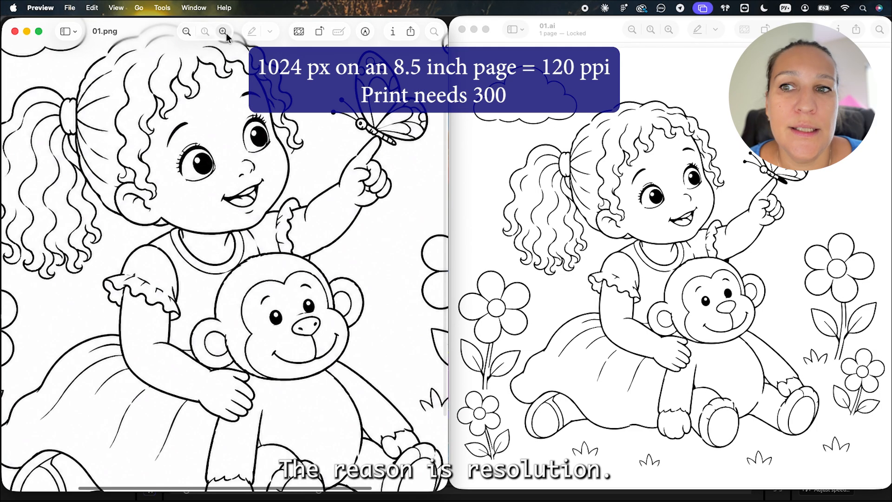
left_click(226, 33)
left_click(224, 32)
left_click(223, 32)
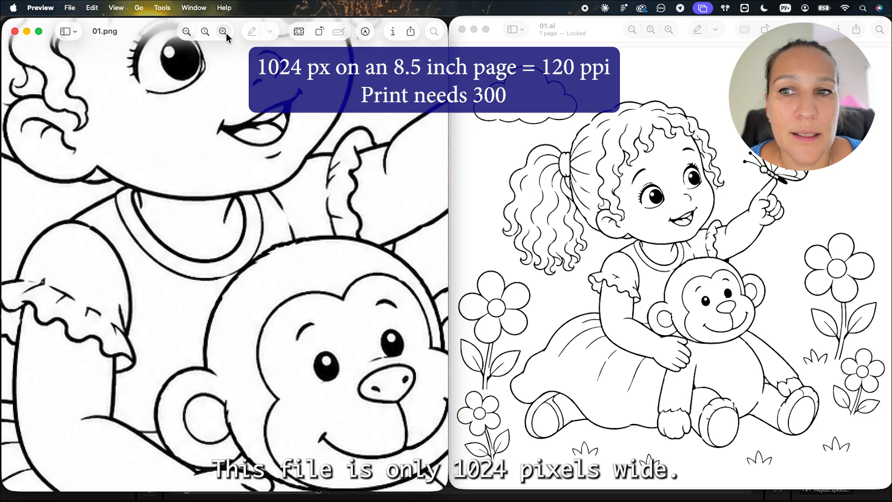
left_click(224, 31)
left_click(226, 33)
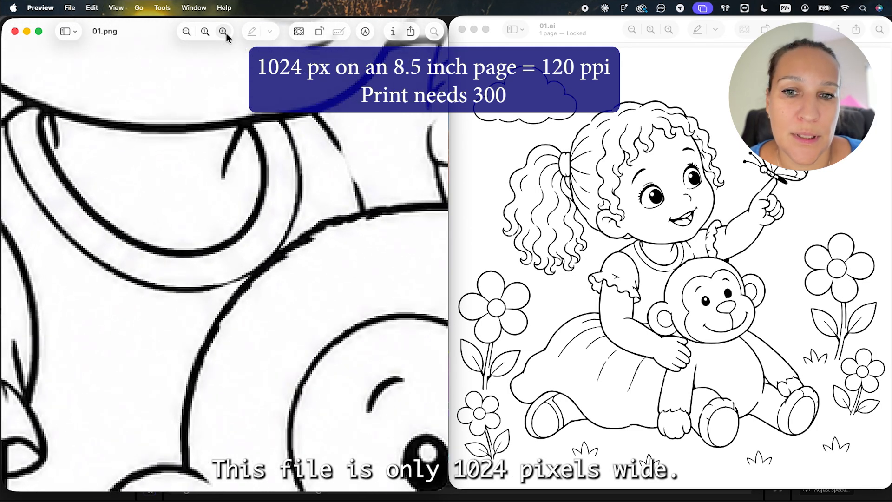
scroll(271, 113, "down", 5)
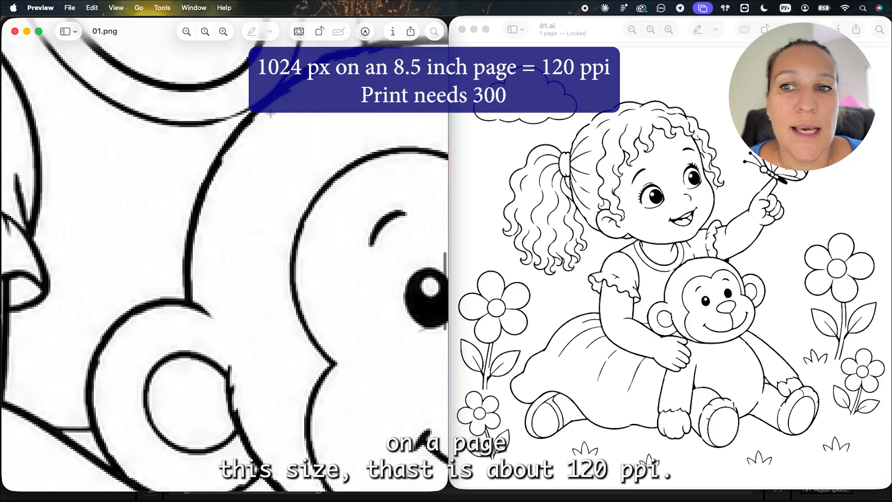
scroll(270, 113, "right", 5)
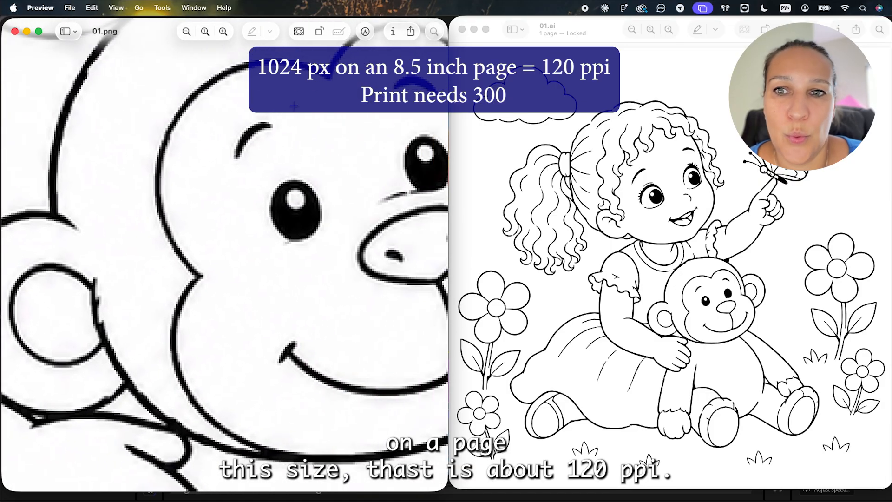
Enlarge the traced drawing in 01.ai to compare its line quality with the PNG
left_click(601, 32)
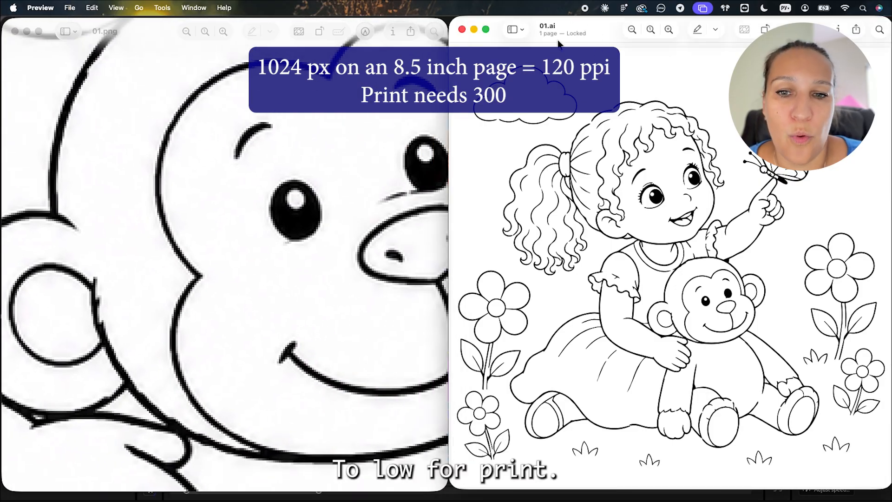
left_click(669, 29)
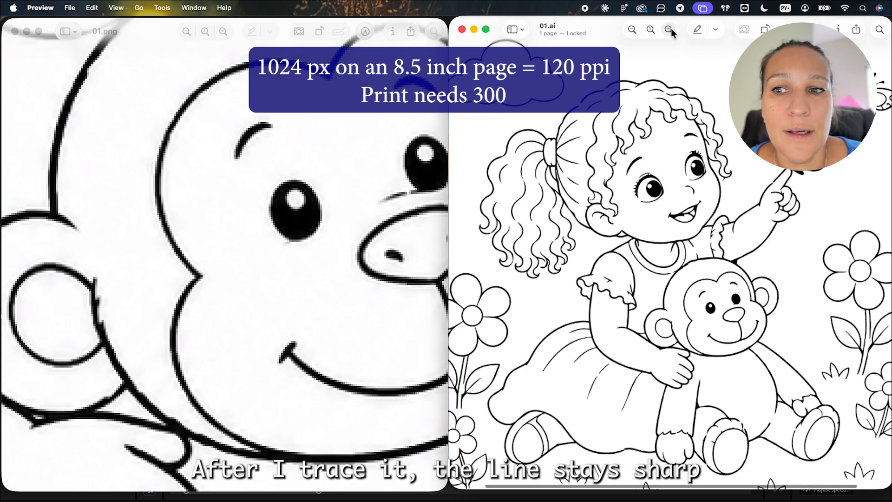
scroll(711, 190, "up", 10)
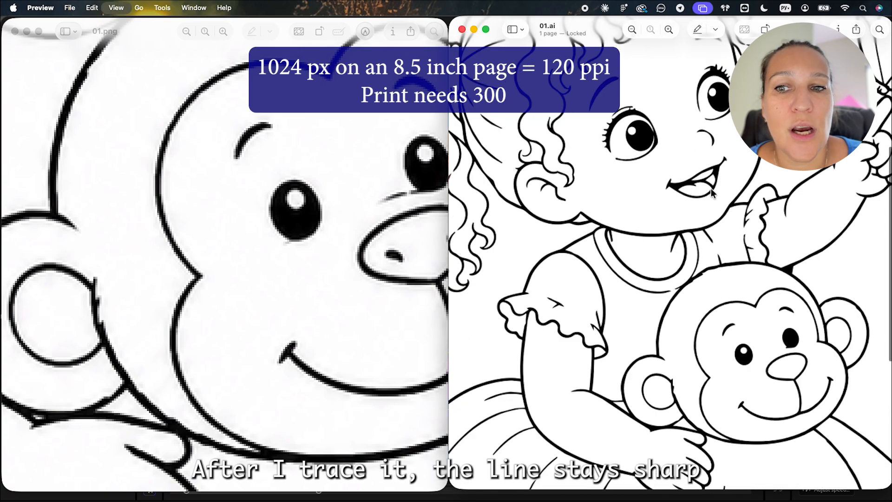
scroll(710, 188, "up", 5)
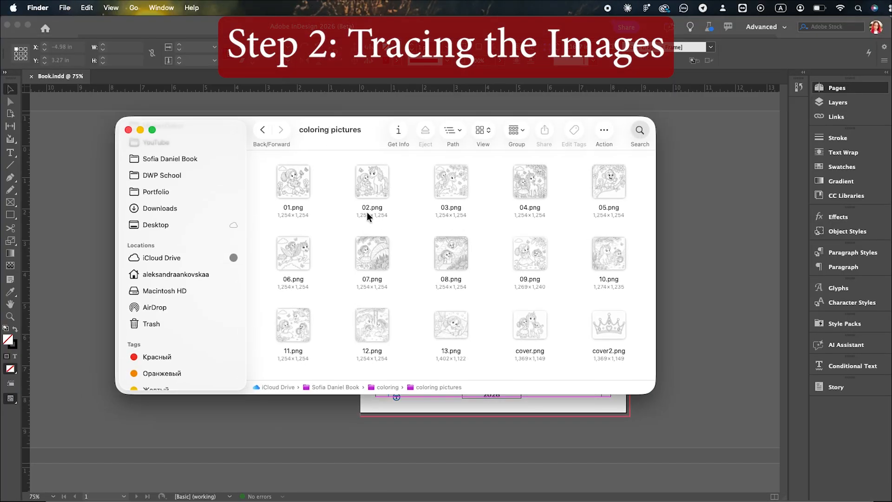
scroll(367, 212, "up", 1)
left_click_drag(259, 161, 636, 358)
left_click(641, 362)
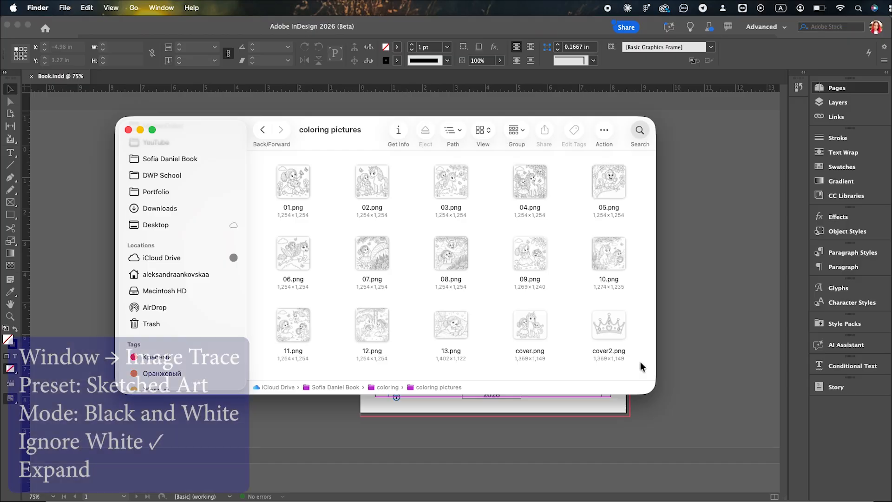
Open 01.png from the coloring pictures folder in Adobe Illustrator 2026 (Beta) and bring up the Image Trace settings
right_click(289, 184)
mouse_move(343, 199)
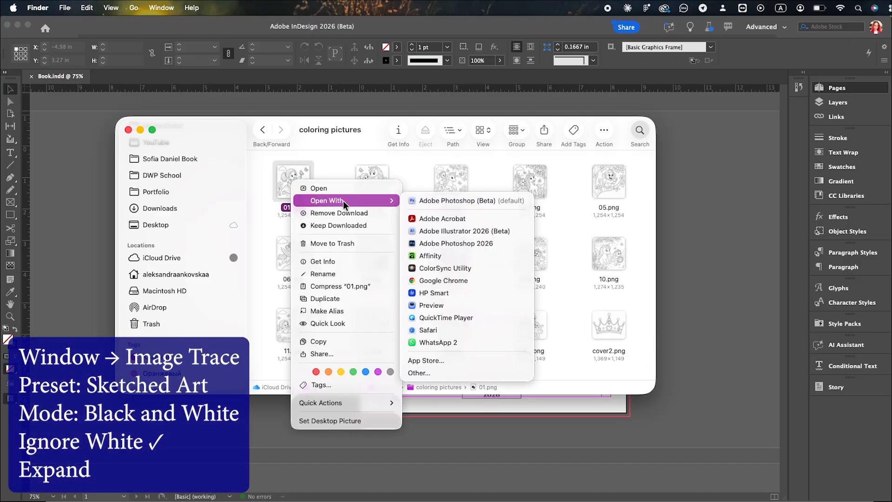
left_click(428, 227)
left_click(292, 8)
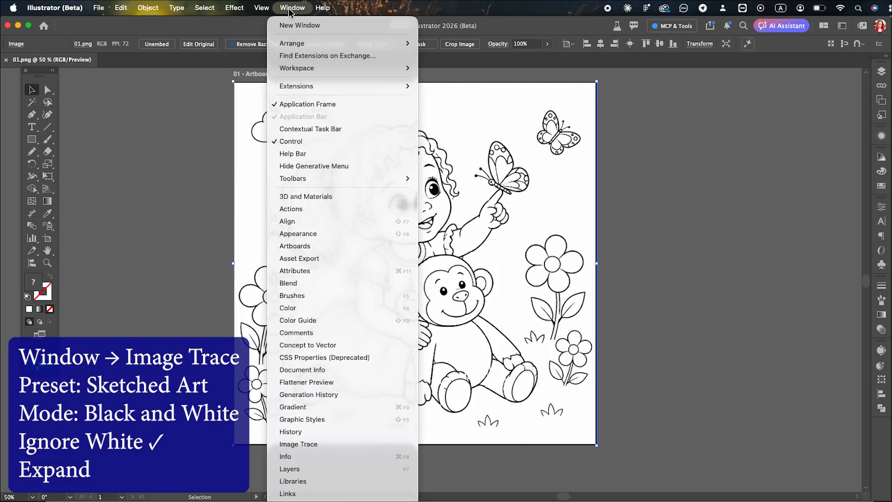
left_click(325, 444)
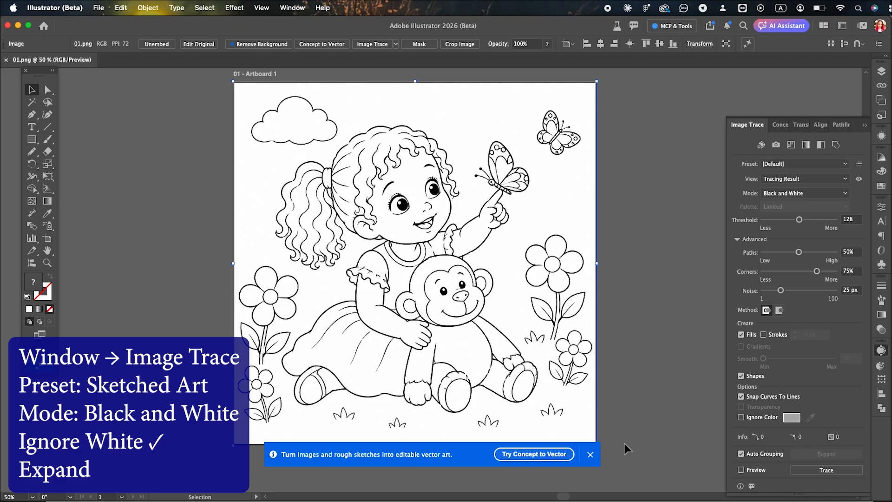
Trace the 01.png drawing of the girl and monkey with the Sketched Art preset
left_click(590, 454)
left_click(817, 164)
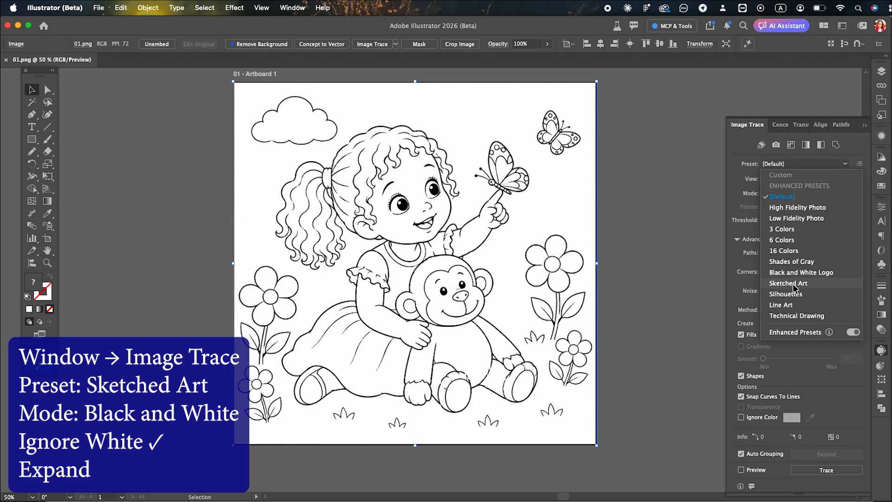
left_click(790, 392)
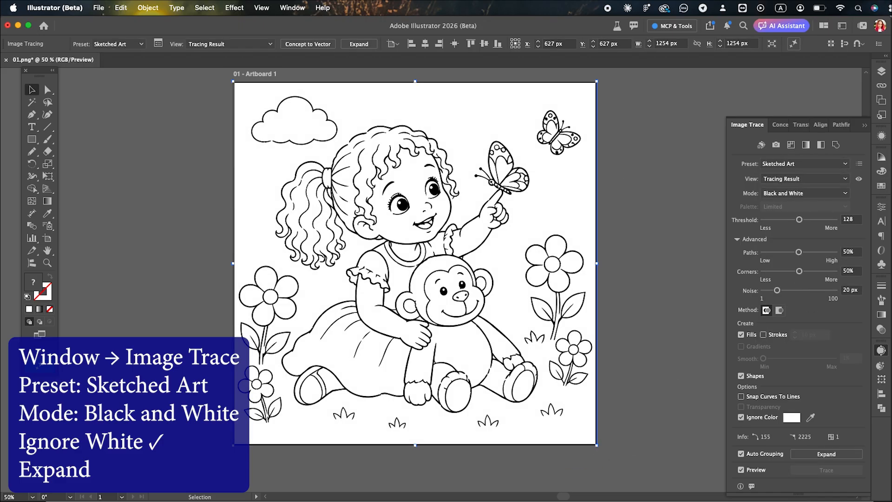
Refine the tracing of 01.png with threshold 114, paths 44%, corners 14% and noise 57 px
left_click_drag(798, 252, 794, 252)
left_click(803, 291)
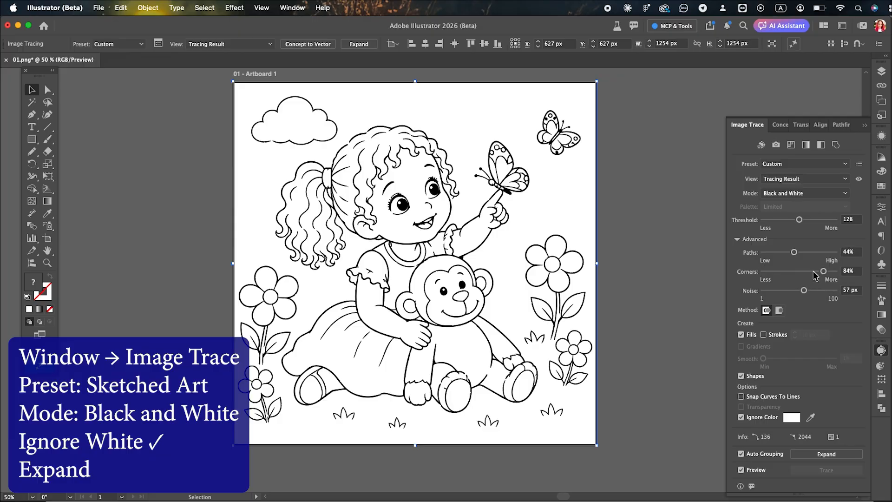
left_click(814, 220)
left_click_drag(816, 221, 787, 221)
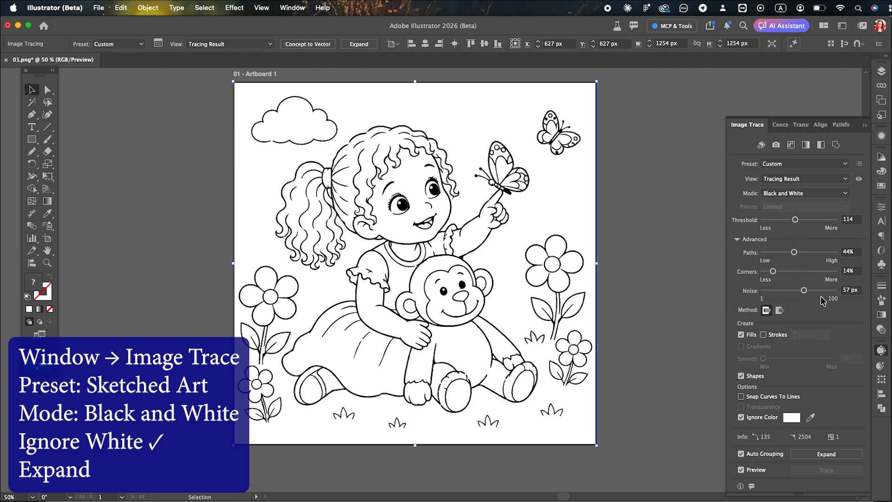
Expand the tracing of the girl and monkey into editable vector paths
left_click(844, 454)
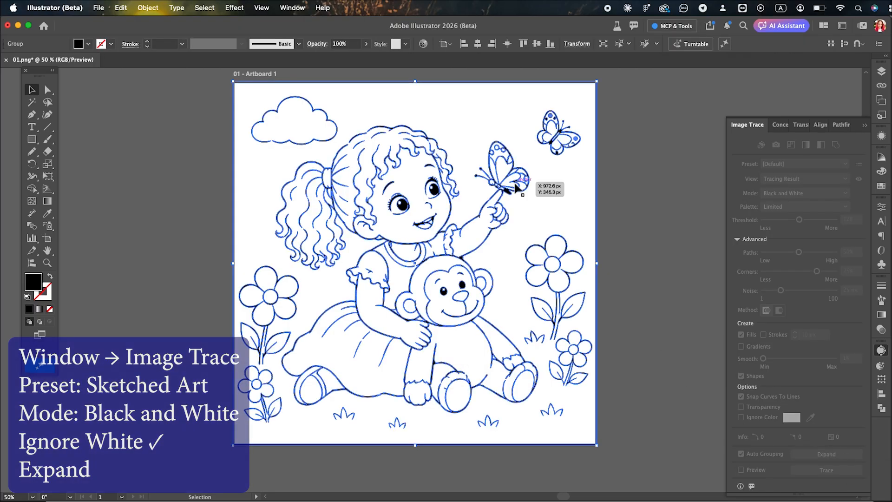
left_click(563, 213)
left_click_drag(524, 195, 402, 195)
right_click(498, 186)
left_click(575, 245)
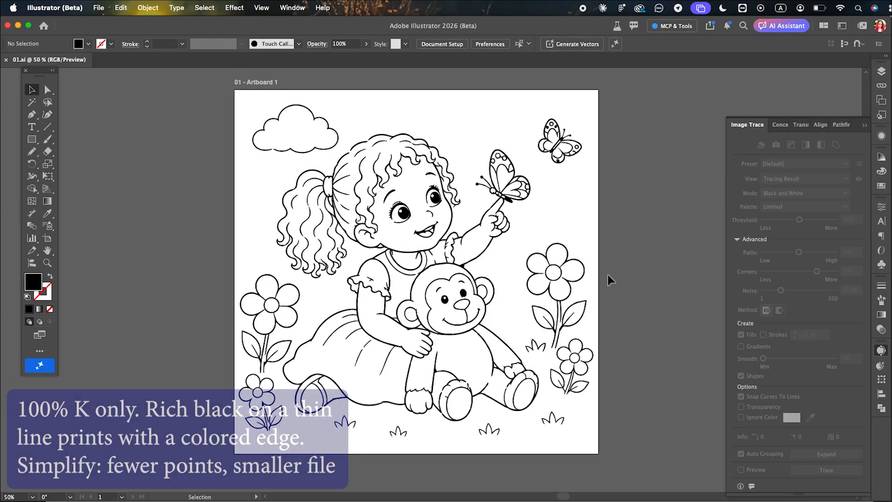
Give all outlines in 01.ai a pure black fill of C 0%, M 0%, Y 0% and K 100%
key("super+a")
double_click(36, 284)
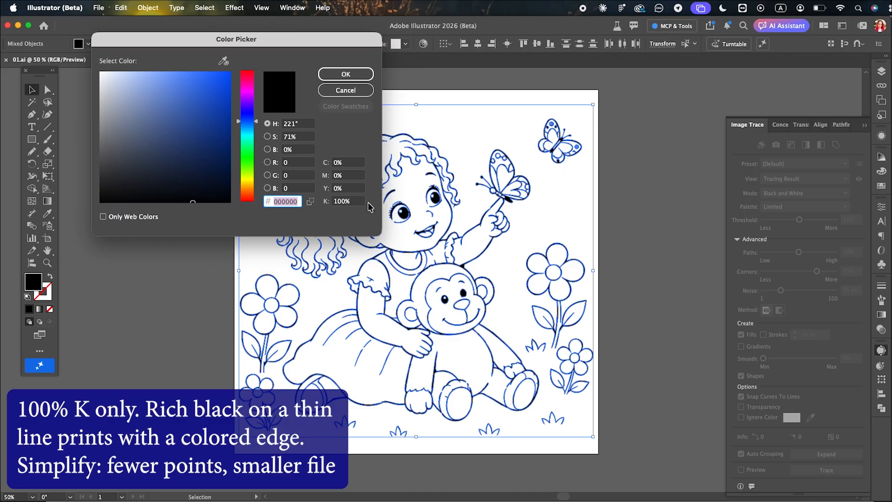
left_click(346, 75)
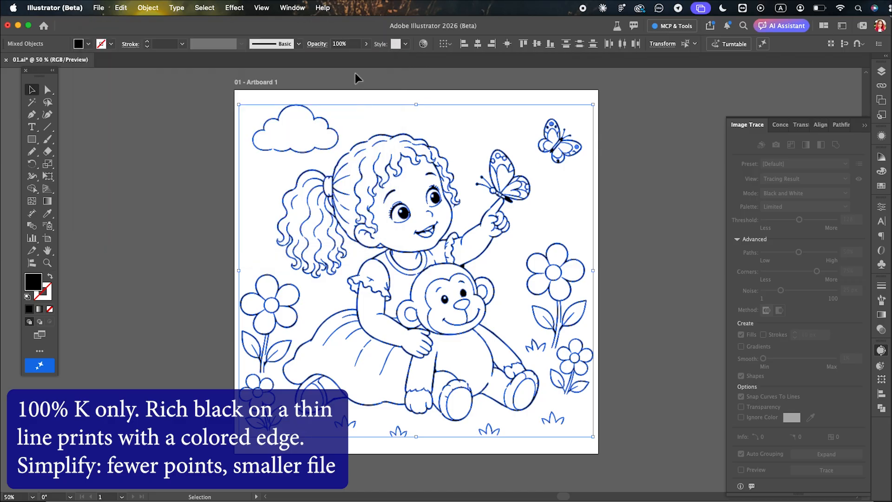
left_click(357, 77)
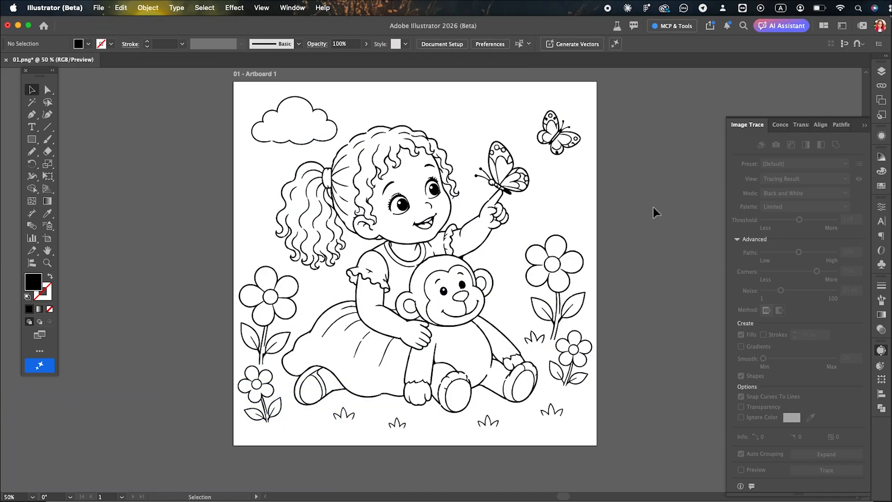
Save the vector drawing as 01.ai in Adobe Illustrator format in the coloring pictures folder
key("super+shift+s")
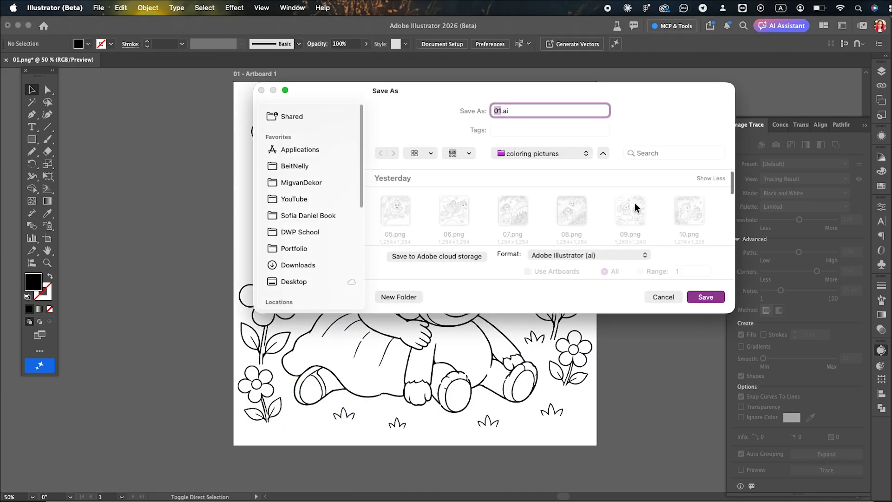
left_click(705, 297)
left_click(620, 423)
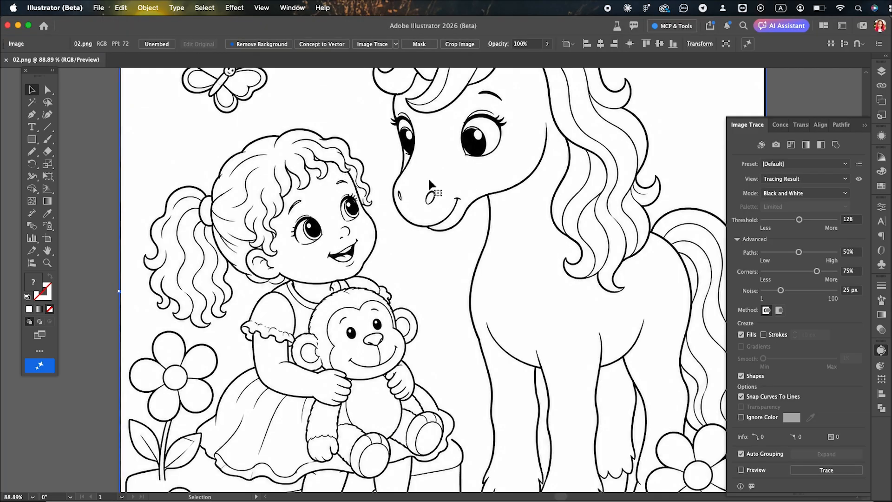
Trace the unicorn drawing 02.png with the Sketched Art preset and expand it into vector paths
left_click(803, 163)
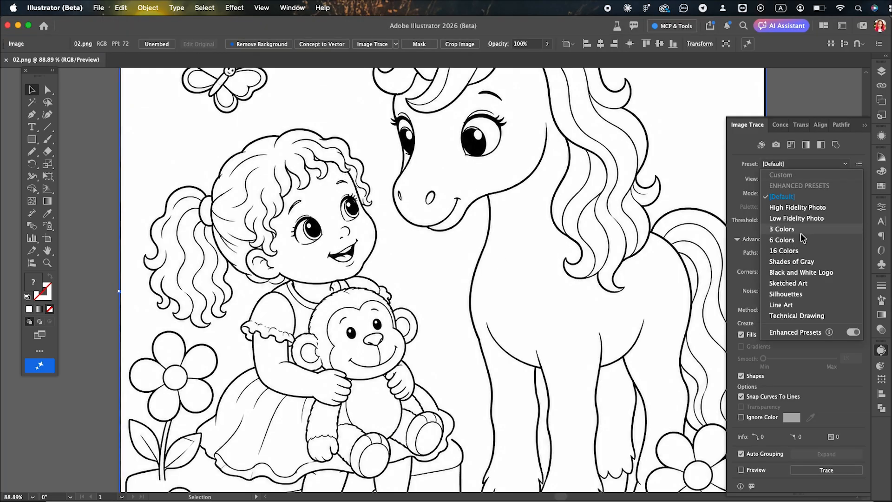
left_click(785, 316)
key("super+0")
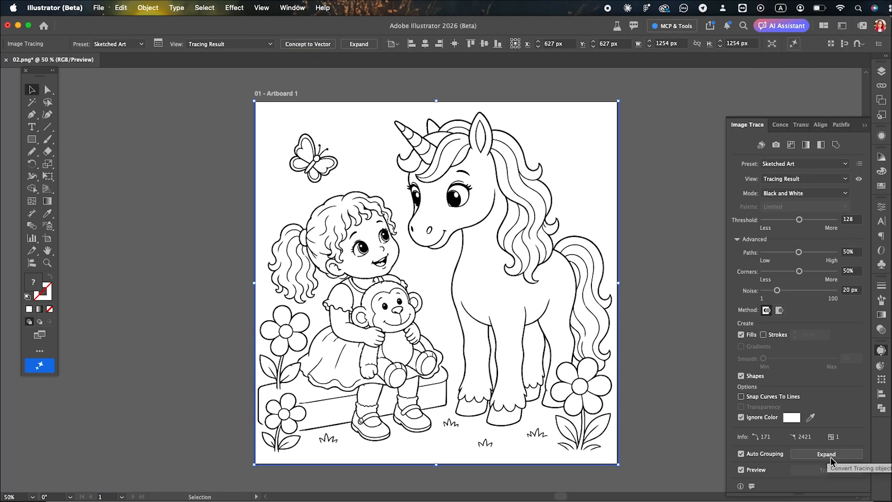
left_click(825, 454)
right_click(565, 279)
left_click(604, 223)
left_click(635, 223)
Save the traced unicorn drawing as 02.ai with the offered Illustrator options
key("super+s")
key("Return")
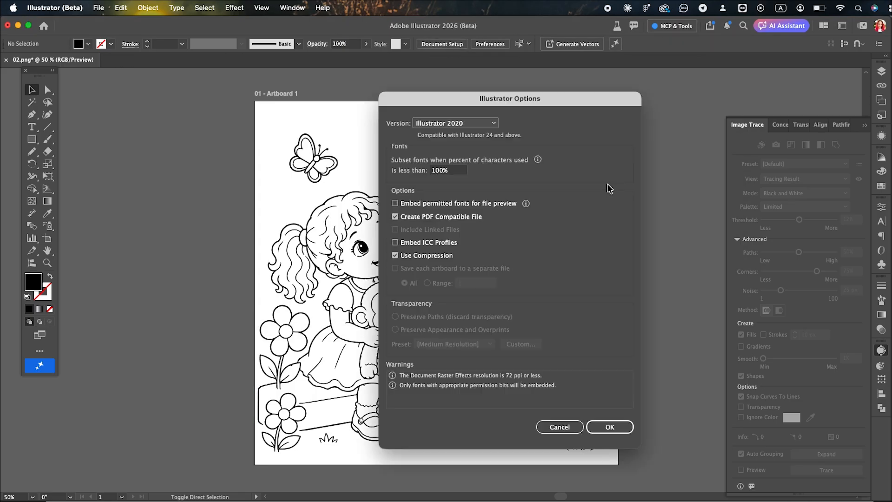
key("Return")
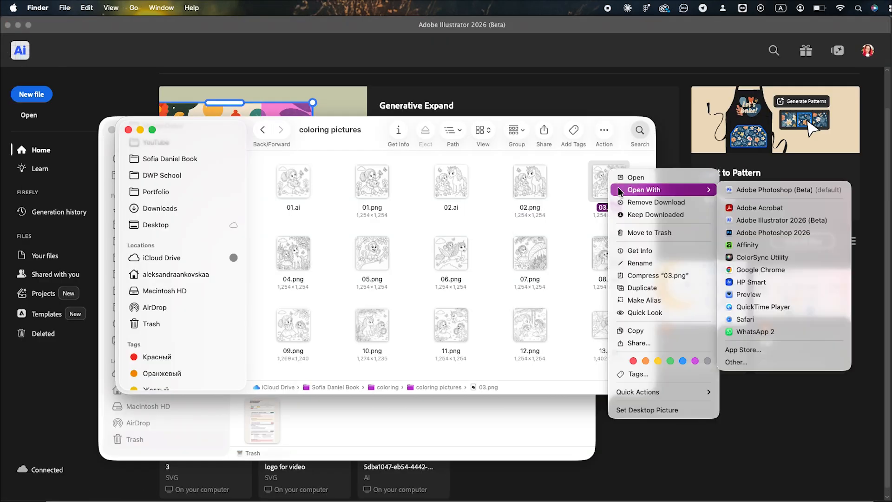
Open 03.png through 13.png plus cover.png and cover2.png from the coloring pictures folder in Illustrator
left_click(291, 265)
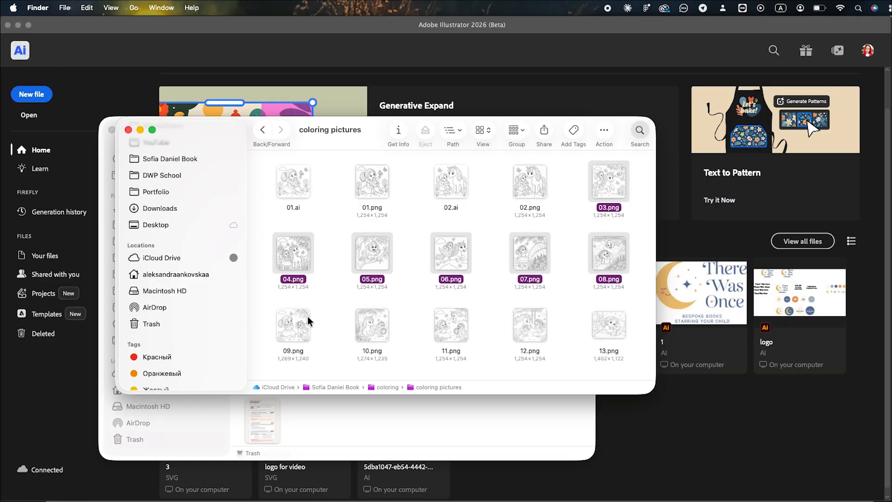
scroll(297, 325, "down", 2)
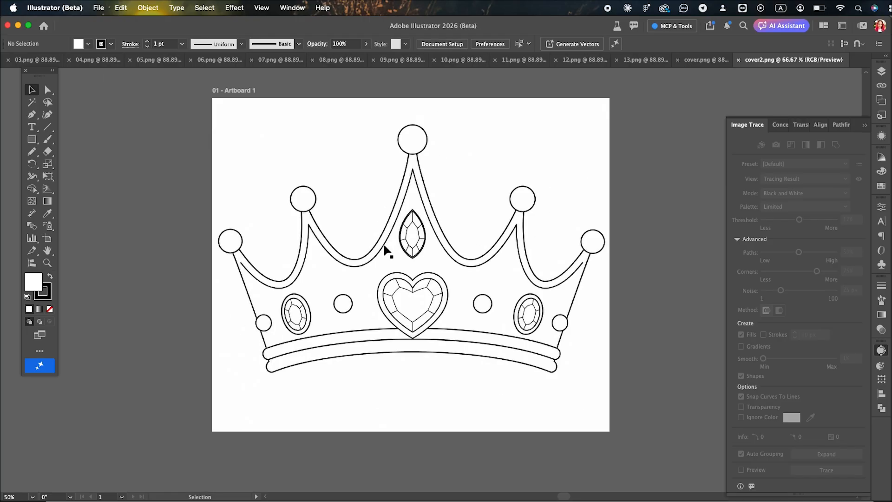
left_click(384, 248)
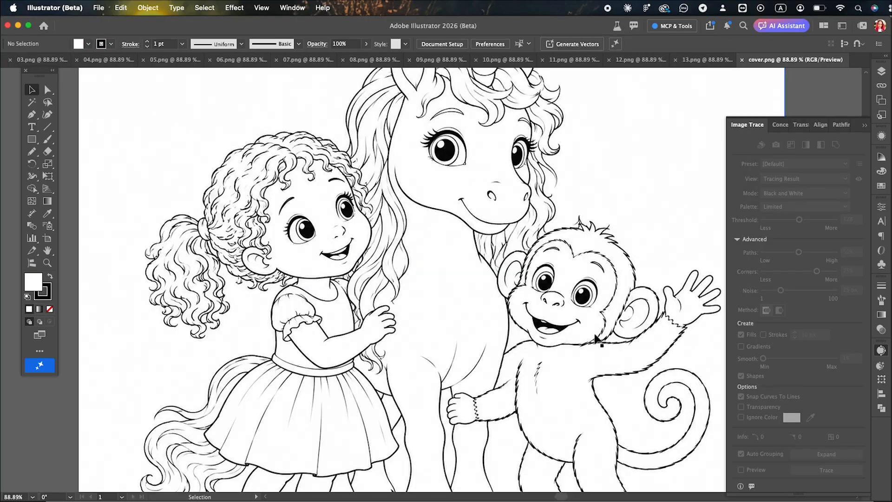
Trace cover.png with the Sketched Art preset, using threshold 162, paths 93% and noise 28 px, and save it
left_click(803, 163)
left_click(796, 281)
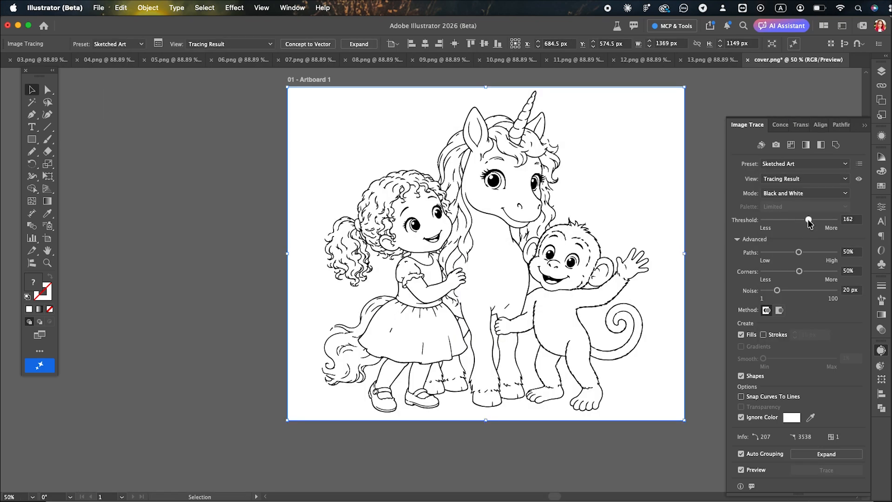
left_click_drag(797, 290, 816, 294)
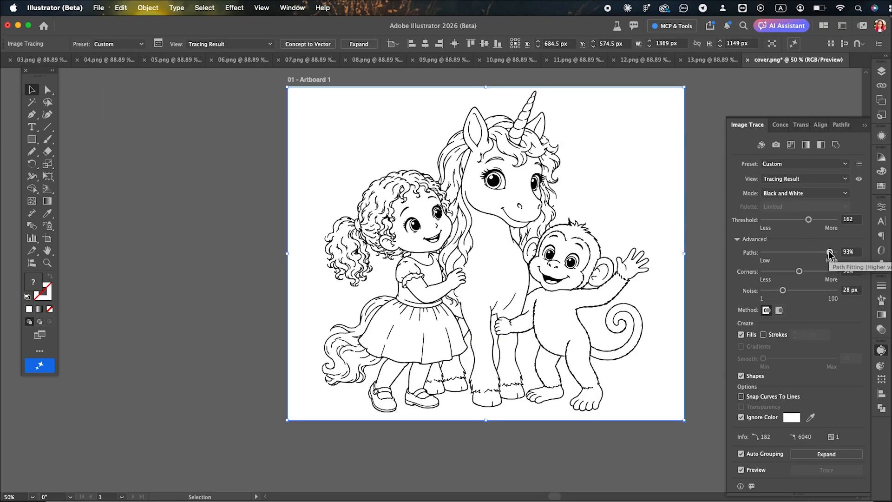
left_click(625, 428)
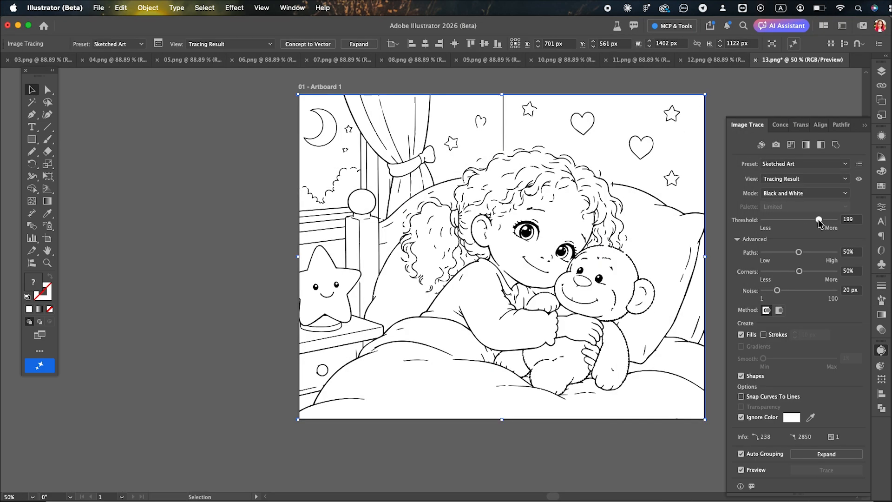
Set the tracing of 13.png to paths 79% and threshold 226, and adjust the tracing threshold of 07.png
left_click_drag(813, 253, 820, 254)
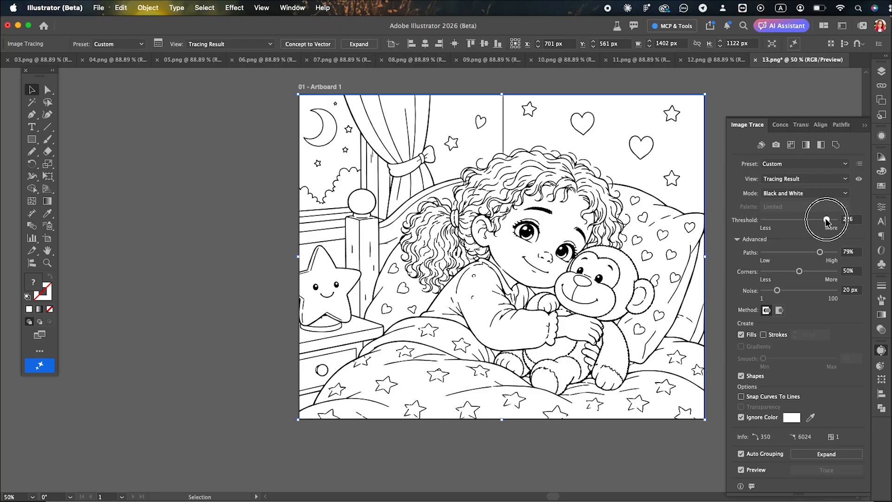
right_click(617, 209)
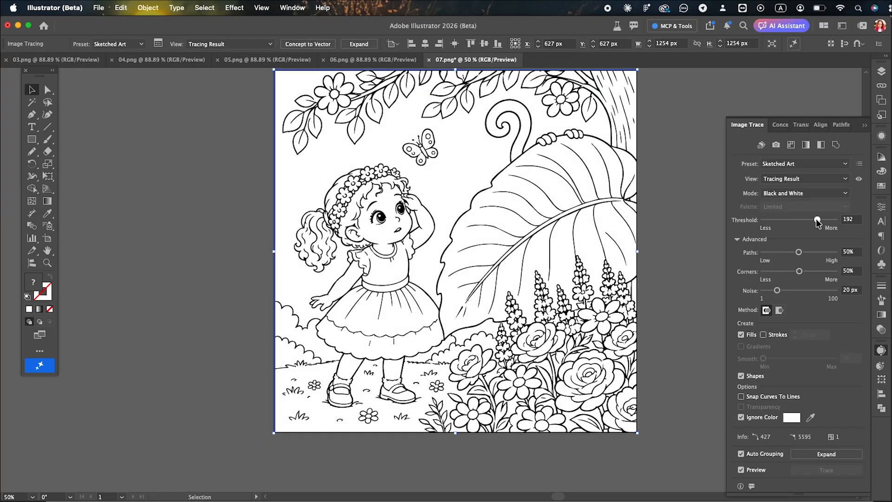
left_click_drag(814, 221, 809, 222)
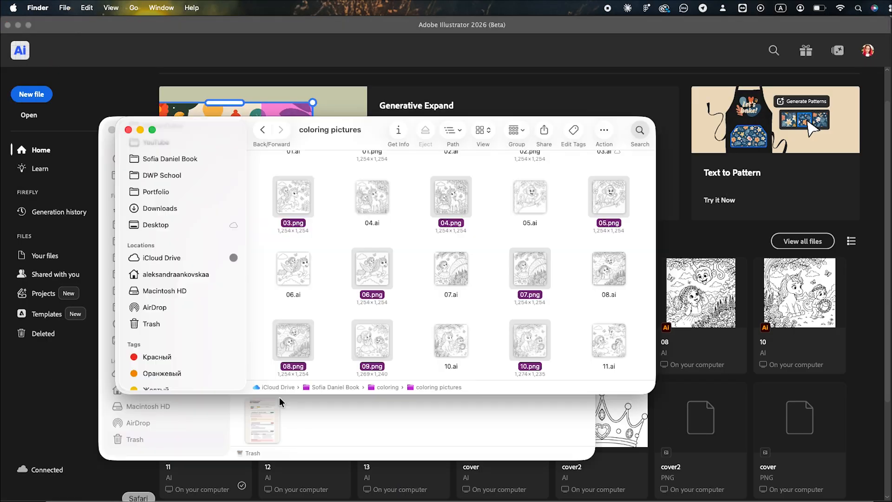
Switch to Book.indd in Adobe InDesign and replace the golden crown on the cover page with cover2.ai
scroll(426, 198, "down", 4)
left_click(470, 492)
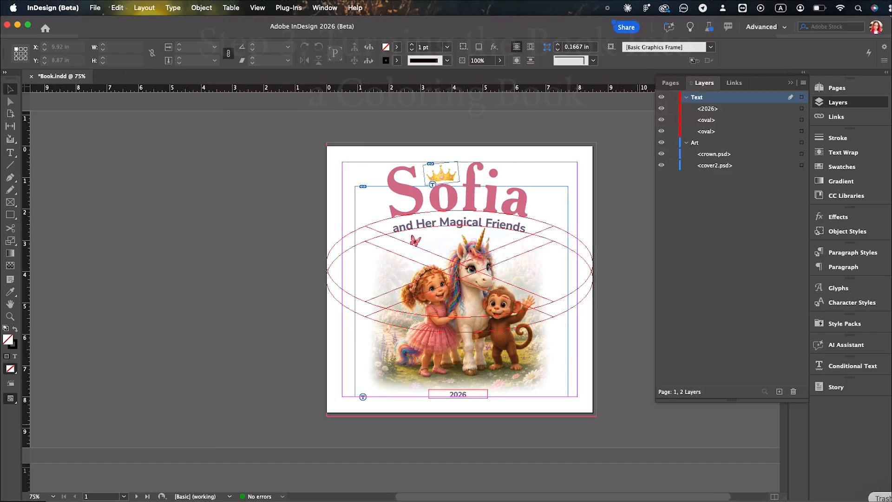
left_click(447, 177)
key("super+d")
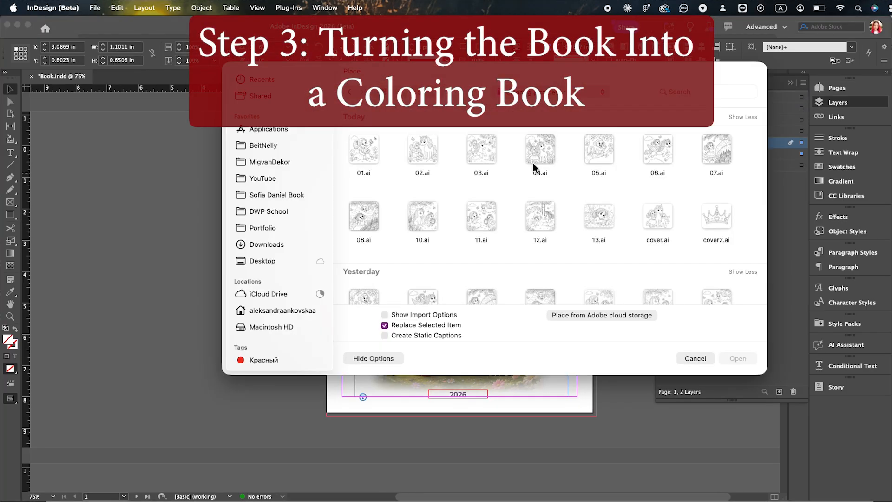
left_click(716, 214)
key("Return")
Replace the colored cover illustration with cover.ai, scaled to about 5.47 × 5.41 in and moved to about X 1.68 in
left_click(539, 352)
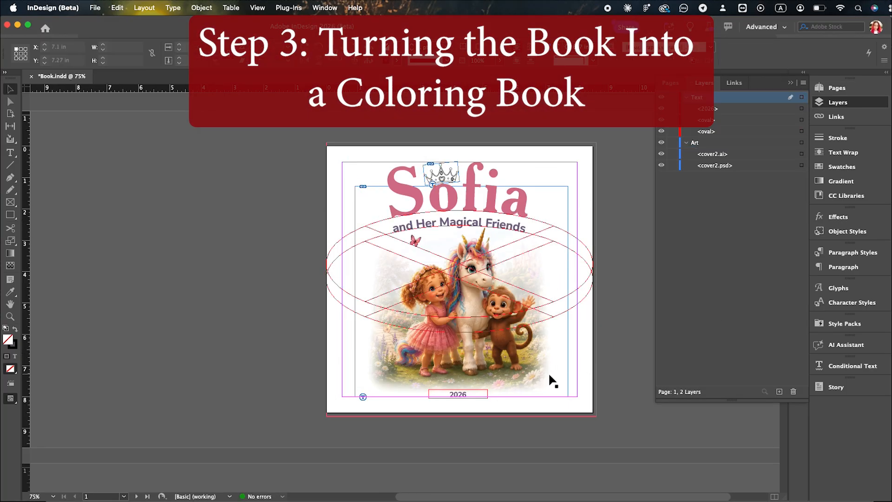
key("super+d")
left_click(657, 214)
left_click(738, 356)
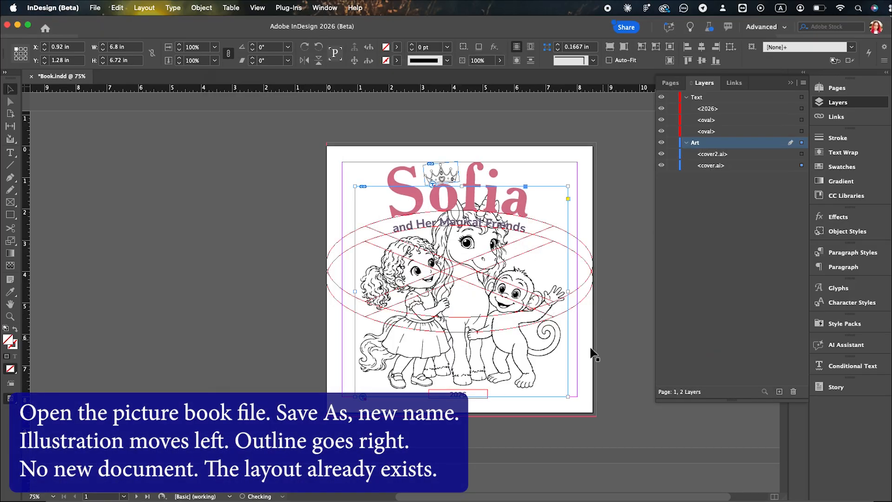
left_click_drag(534, 217, 528, 225)
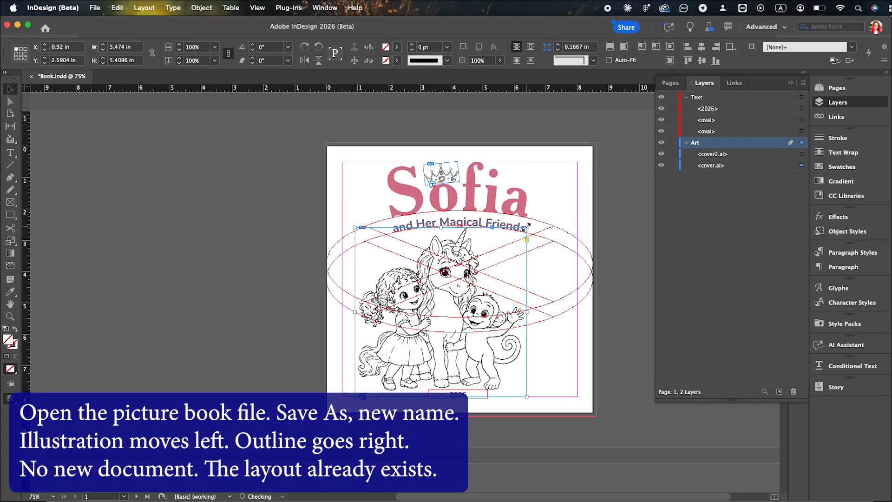
left_click_drag(522, 382, 521, 381)
Turn the large curved title into outlined lettering with no fill and a black stroke
left_click(585, 342)
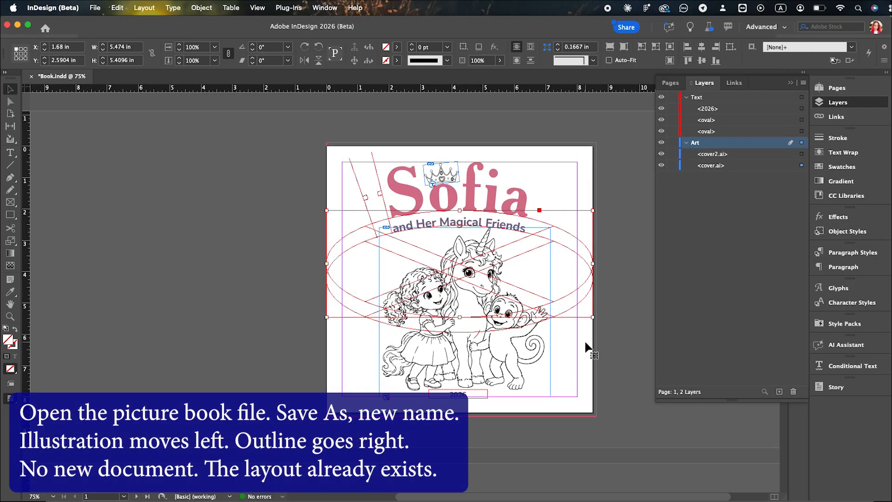
double_click(520, 199)
key("super+a")
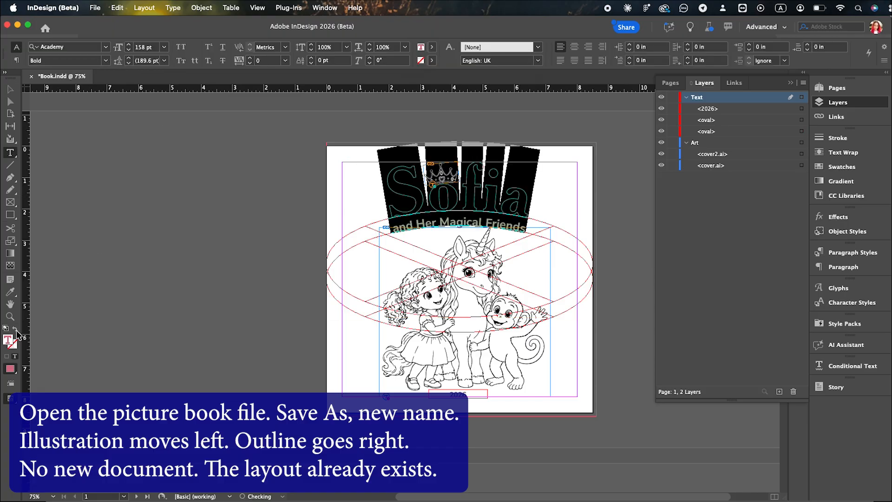
left_click(431, 61)
left_click(367, 104)
left_click(433, 61)
left_click(9, 89)
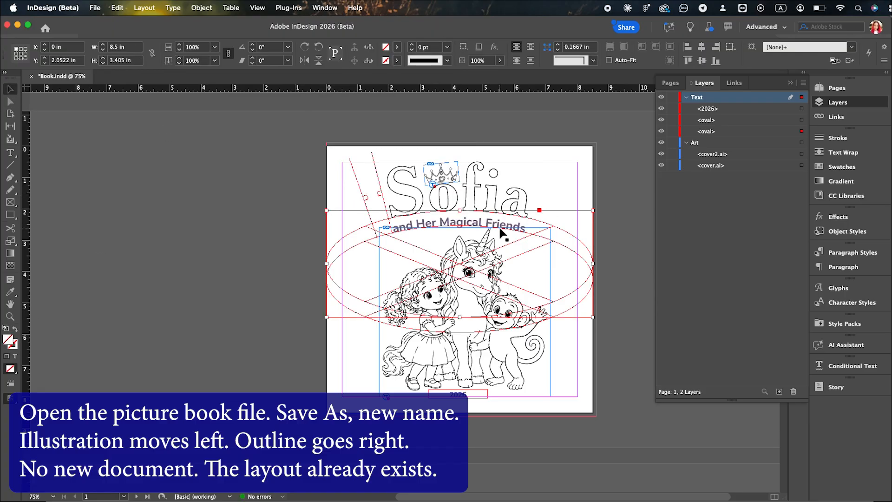
Give the curved subtitle text no fill and a black stroke, and preview the page without guides
left_click(344, 306)
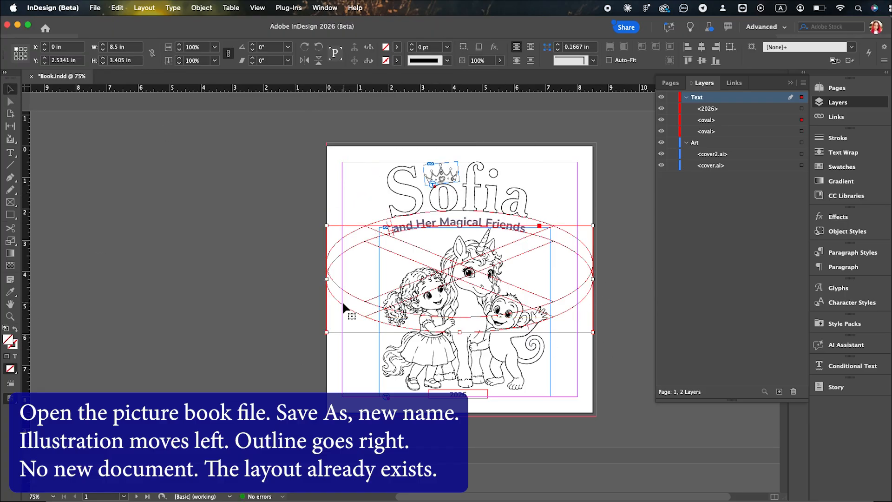
double_click(402, 228)
key("super+a")
left_click(15, 329)
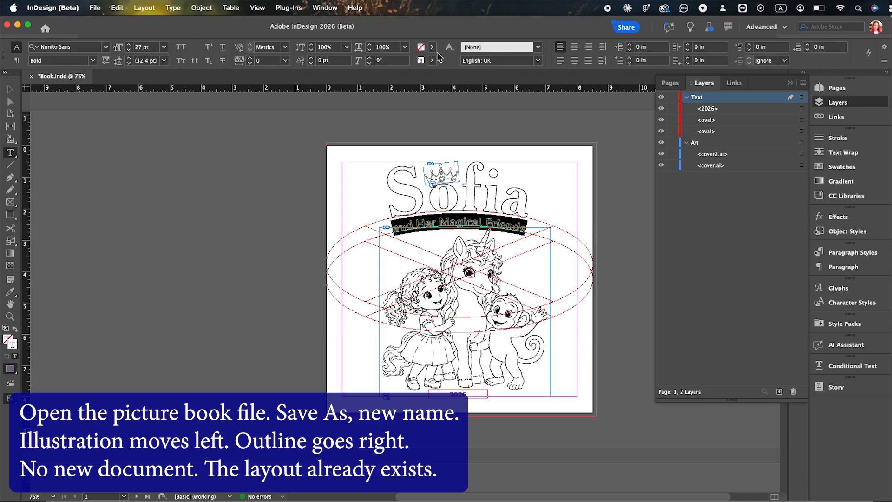
left_click(432, 61)
left_click(340, 116)
left_click(10, 89)
left_click(127, 194)
key("w")
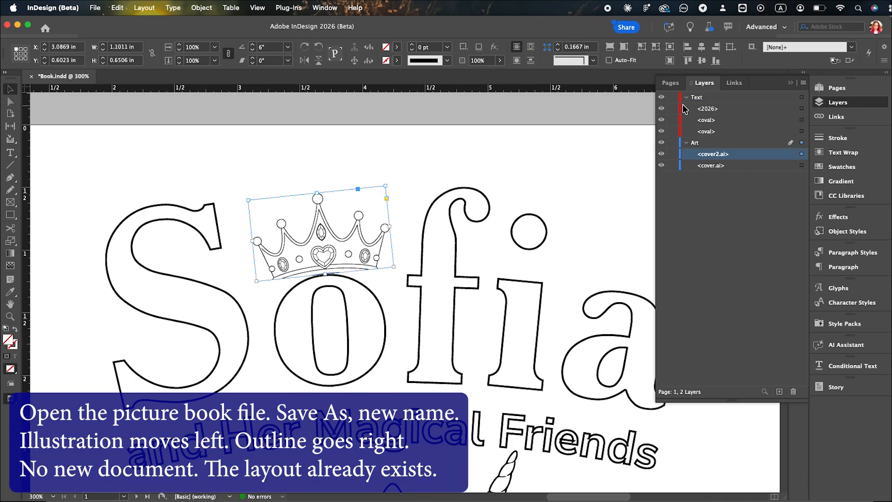
Move the crown up to about Y 0.53 in, extend its frame to about 0.73 in high, and nudge it sideways
left_click(661, 97)
left_click_drag(329, 279, 329, 269)
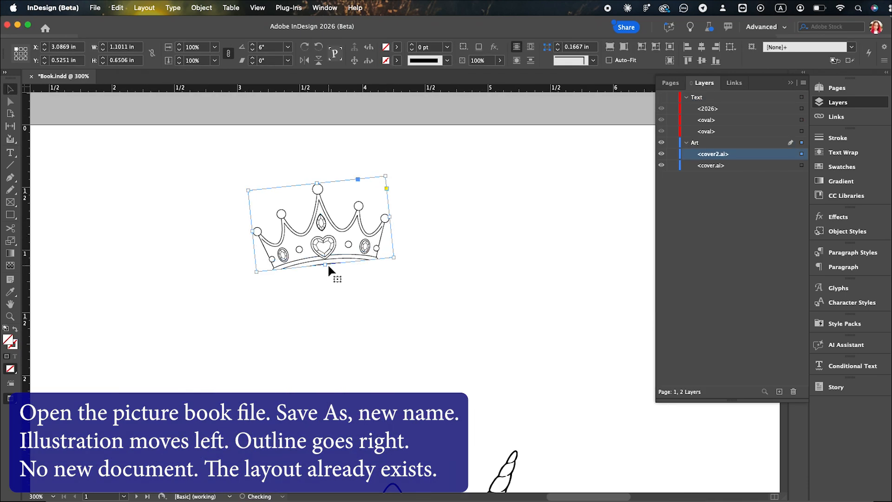
left_click(660, 97)
key("Left")
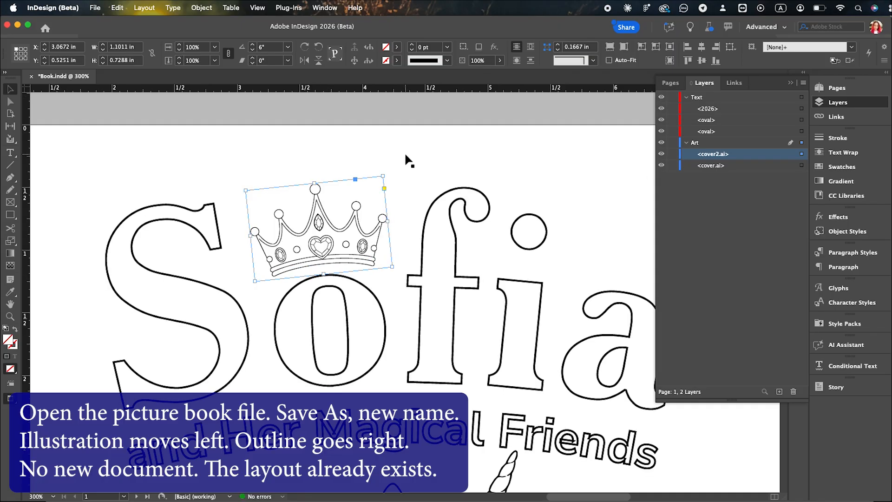
left_click(404, 151)
Scale the cover illustration down to about 4.52 × 4.46 in and move it down on the page
scroll(404, 152, "down", 3)
scroll(404, 151, "down", 3)
left_click(598, 328)
left_click(570, 310)
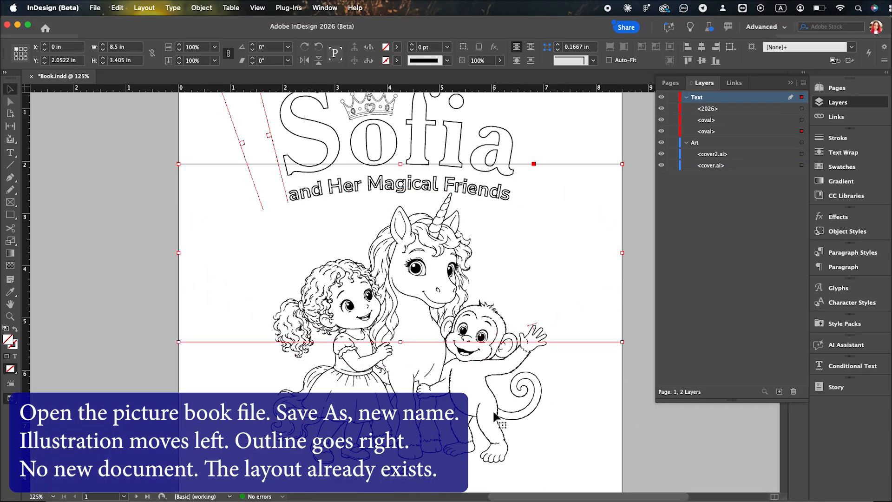
key("e")
key("w")
left_click(10, 89)
left_click(139, 119)
left_click(552, 193)
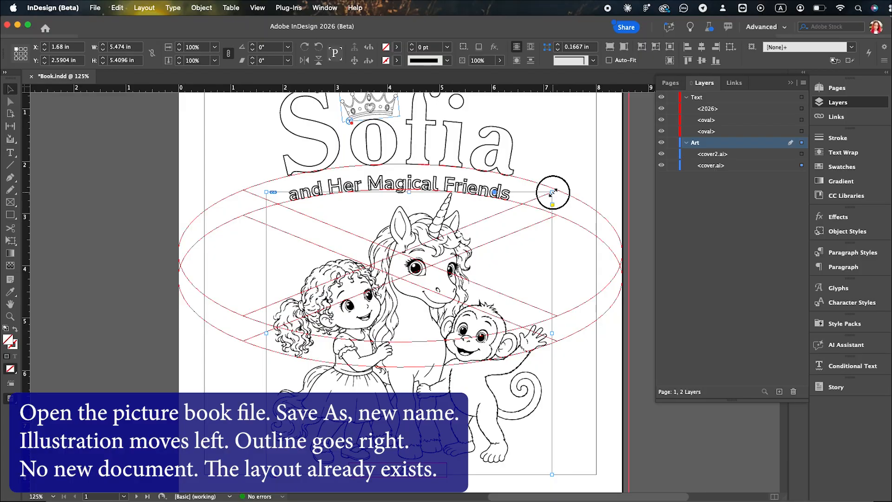
left_click_drag(550, 195, 527, 217)
left_click_drag(481, 447, 481, 461)
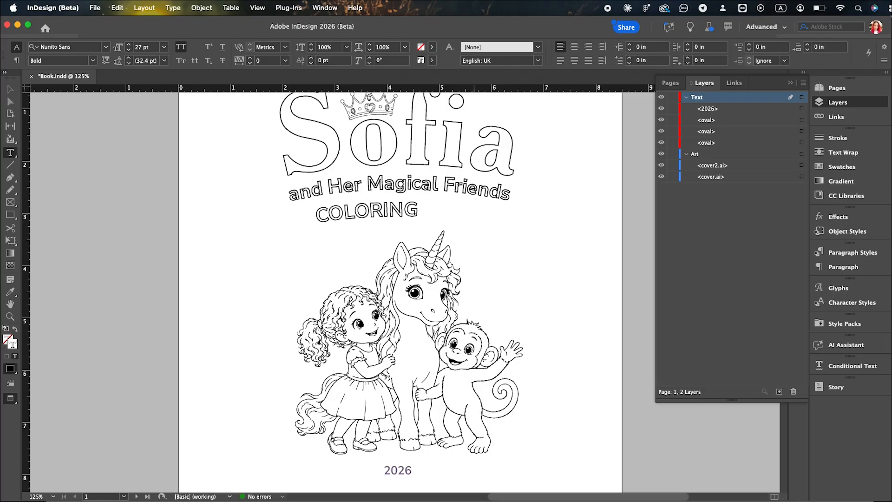
Finish the curved outlined line COLORING BOOK beneath the subtitle and center it along its path
key("Escape")
key("w")
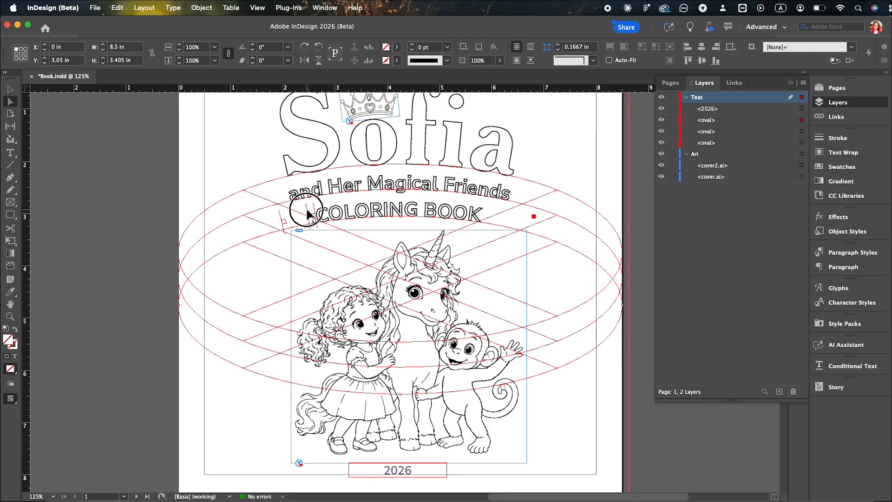
key("w")
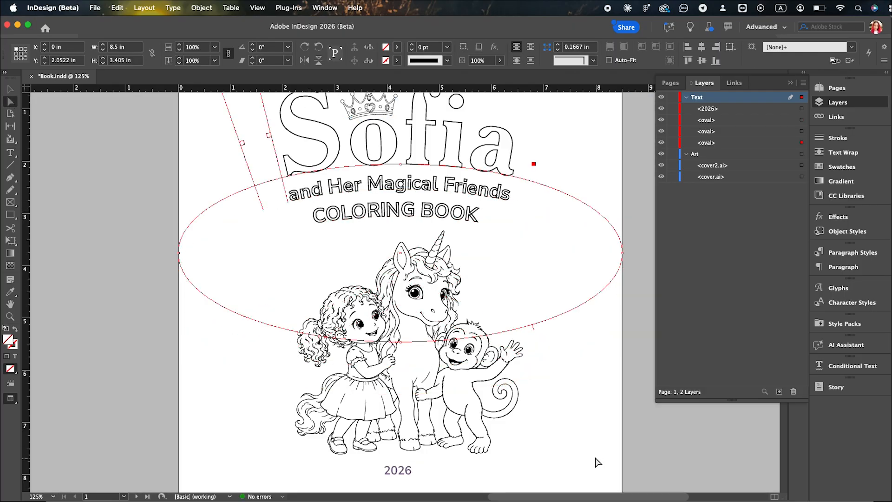
left_click(684, 458)
Enlarge the cover illustration to about 4.88 × 4.82 in and preview the page without guides
key("w")
left_click(485, 441)
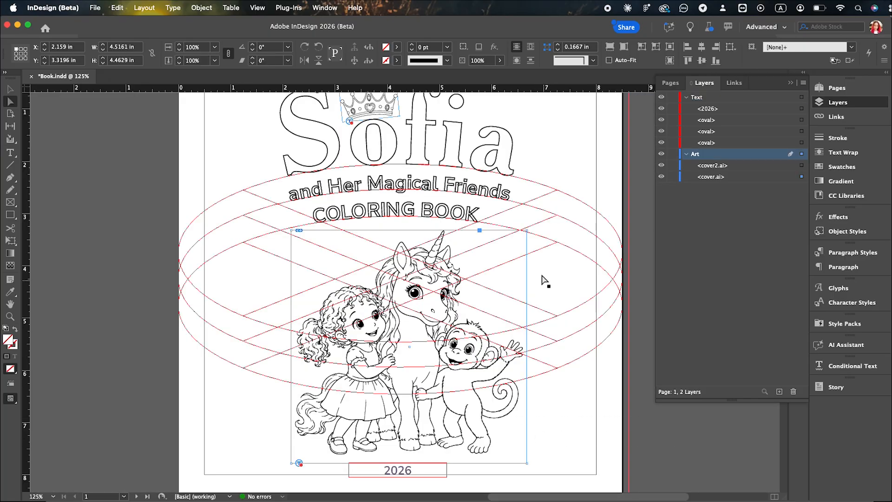
left_click_drag(525, 229, 535, 221)
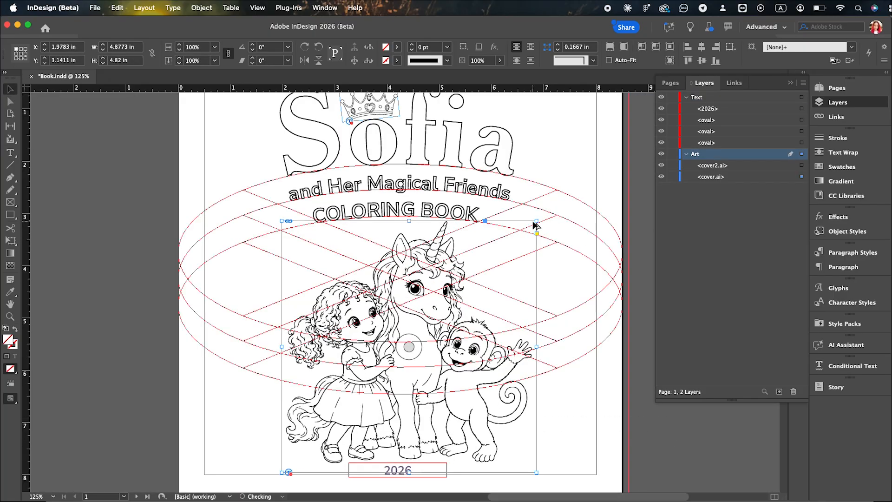
left_click(573, 310)
left_click(609, 393)
key("w")
Crop the 01.psd illustration on pages 2–3 to the left page, 8.625 in wide
scroll(611, 241, "down", 7)
key("super+minus")
key("super+minus")
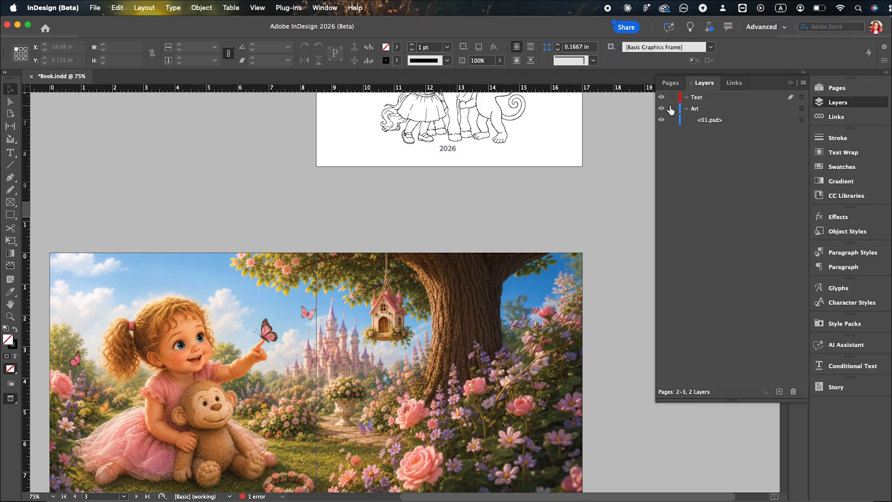
scroll(571, 233, "down", 3)
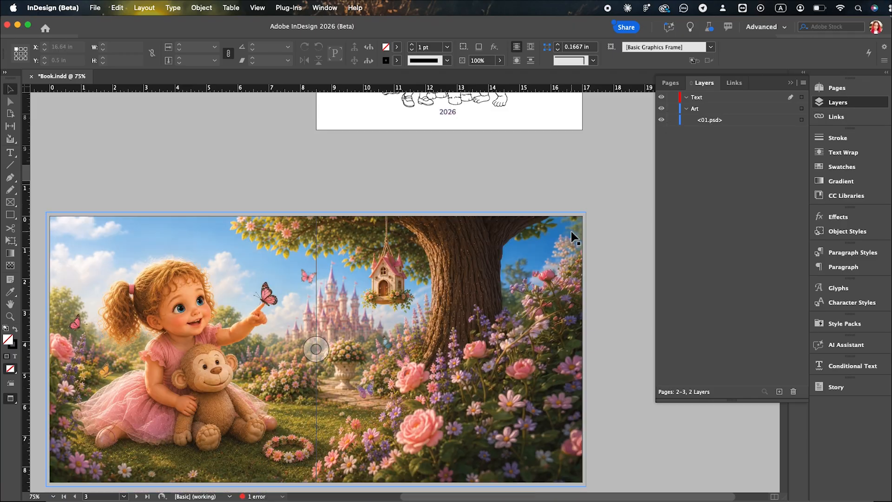
left_click(582, 317)
left_click_drag(582, 316, 316, 312)
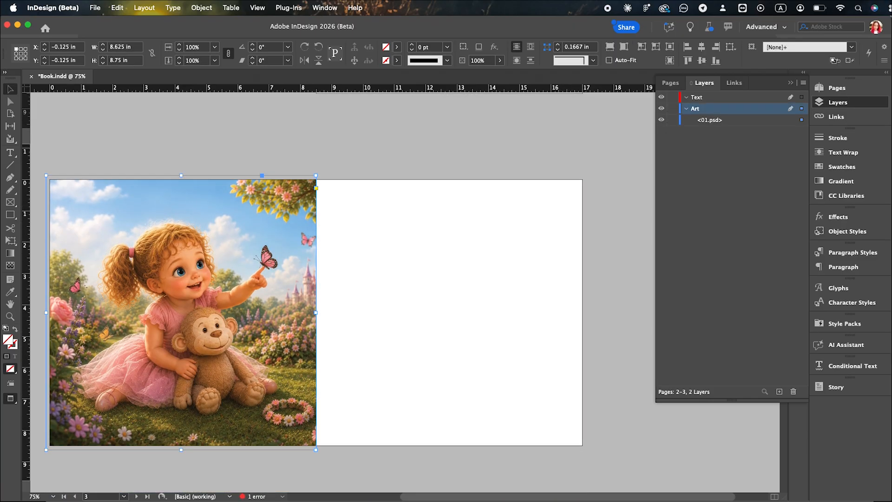
Place the matching Illustrator outline drawing on the right page of pages 2–3, aligned to the margins, and dismiss the conversion notice
left_click(375, 302)
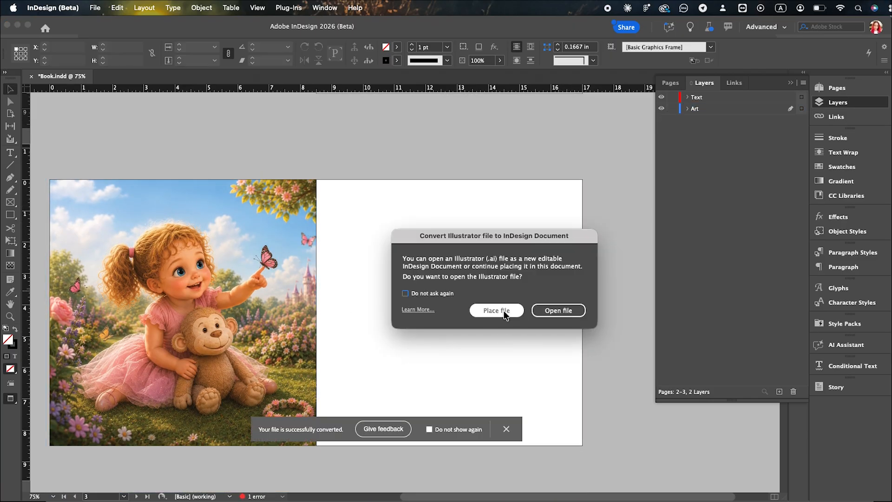
left_click(504, 313)
key("w")
left_click_drag(331, 195, 575, 422)
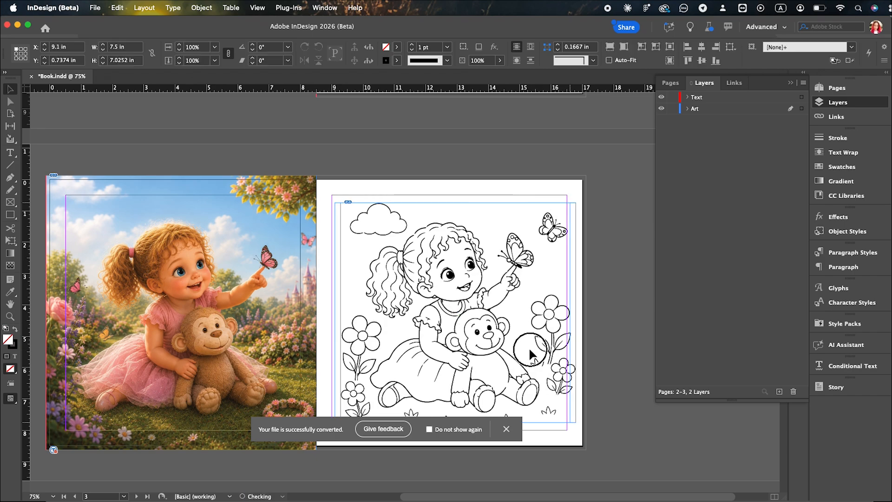
left_click_drag(529, 349, 526, 349)
left_click(607, 344)
key("w")
left_click(507, 429)
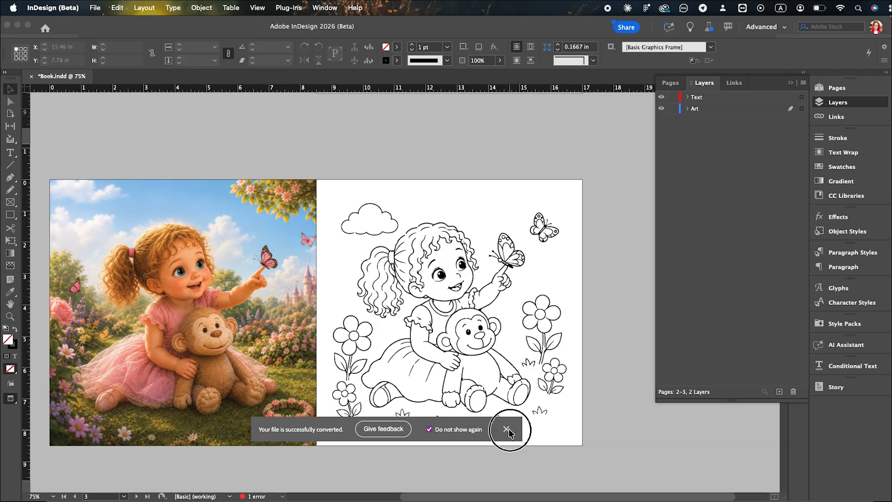
Crop the 02.psd illustration on pages 4–5 to the left page
scroll(612, 403, "down", 7)
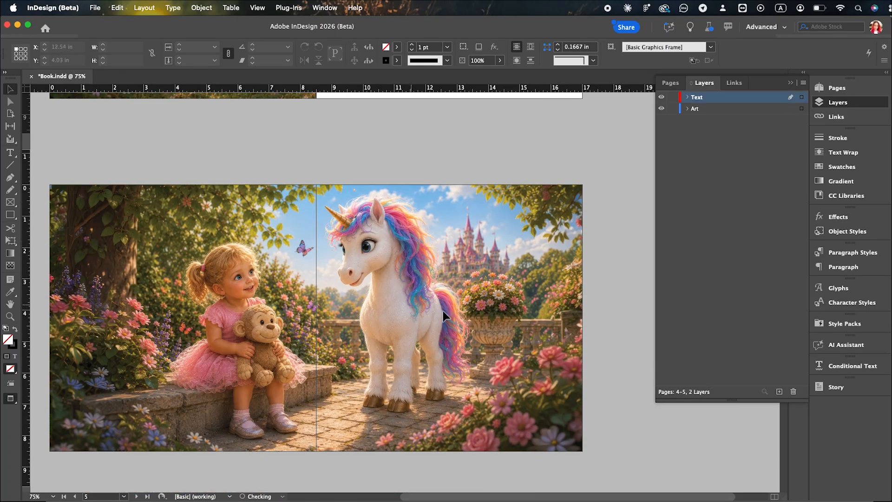
left_click(686, 108)
left_click(586, 318)
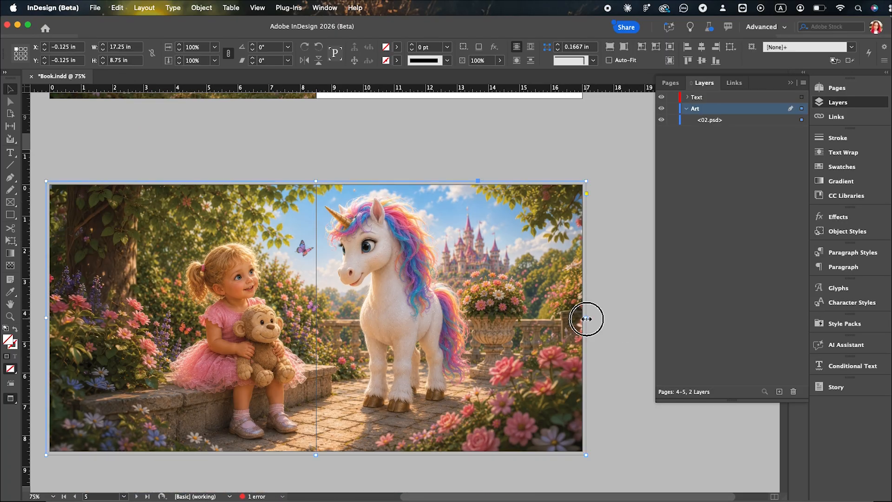
left_click_drag(586, 319, 316, 319)
right_click(293, 288)
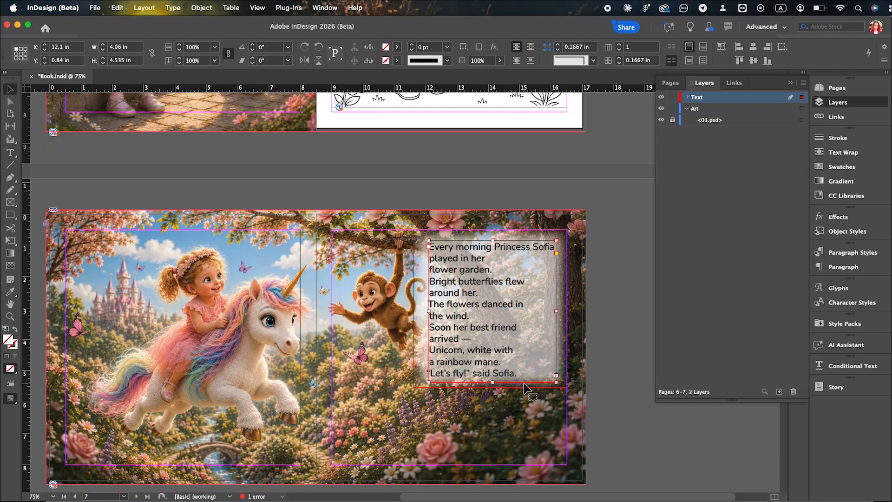
Remove the story text from pages 6–7 and place an outline drawing of 7.5 × 7.5 in within the right page's margins
key("Delete")
left_click(801, 108)
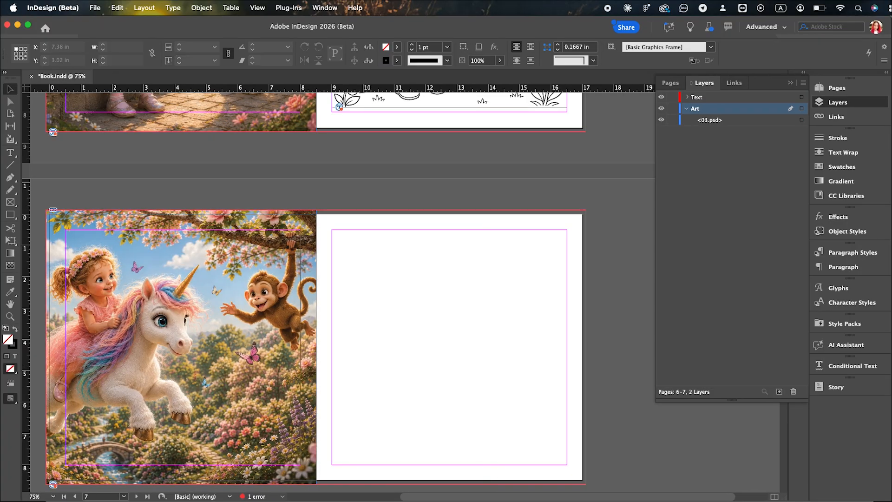
left_click_drag(332, 230, 566, 465)
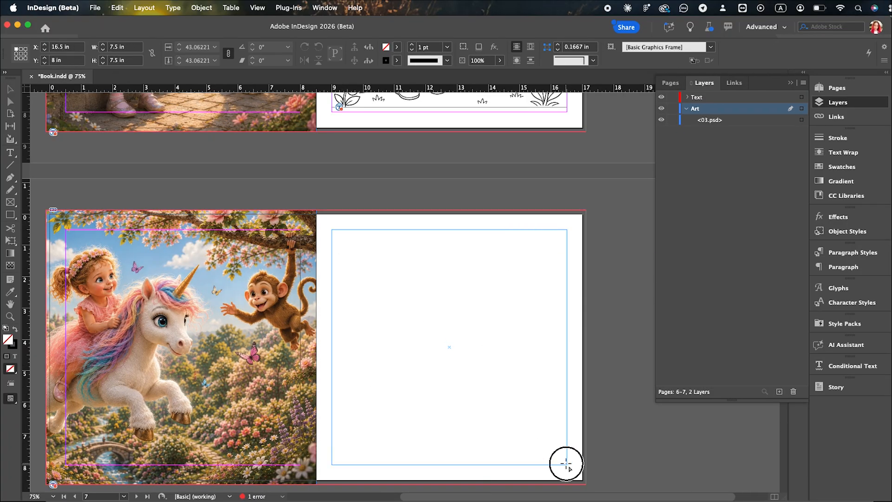
left_click_drag(563, 346, 567, 347)
Fit outline drawing 05.ai on the right page of pages 10–11 and place 06.ai at 7.5 × 7.5 in on pages 12–13
left_click(571, 222)
left_click(563, 237)
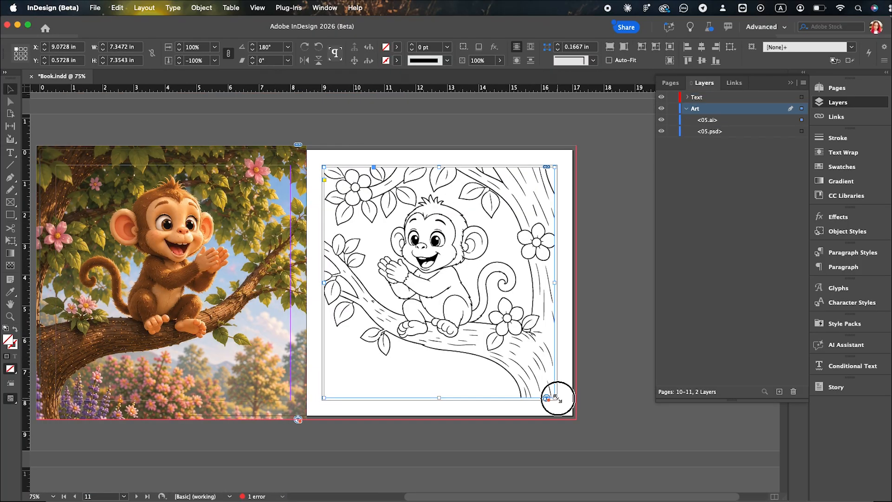
scroll(603, 407, "down", 5)
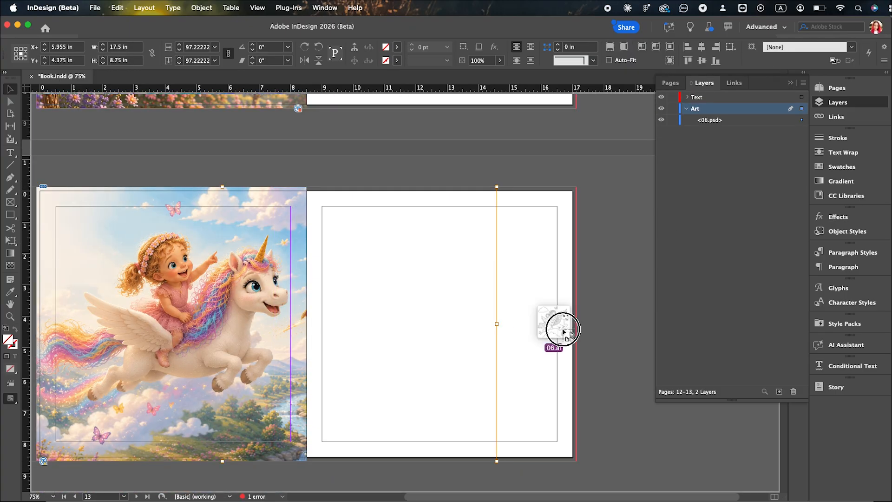
left_click(563, 330)
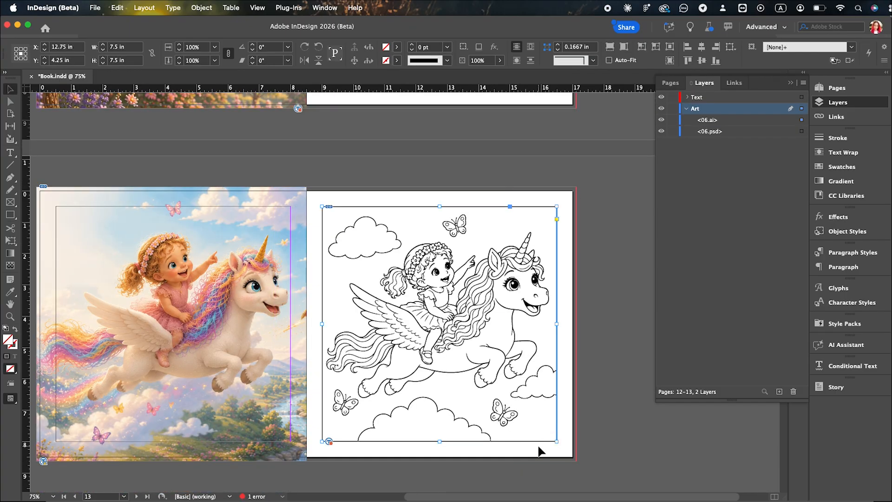
Crop 07.psd on pages 14–15 to the left page and place its outline drawing within the right page's margins
scroll(549, 362, "down", 5)
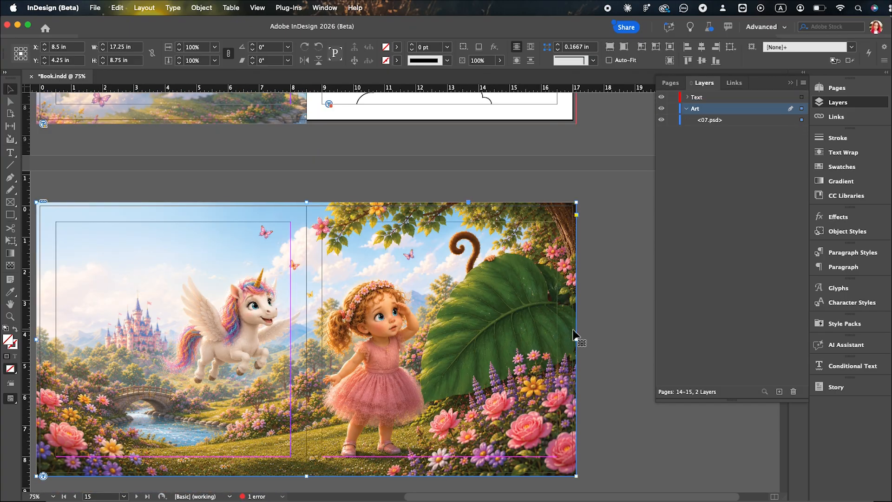
left_click_drag(576, 334, 218, 339)
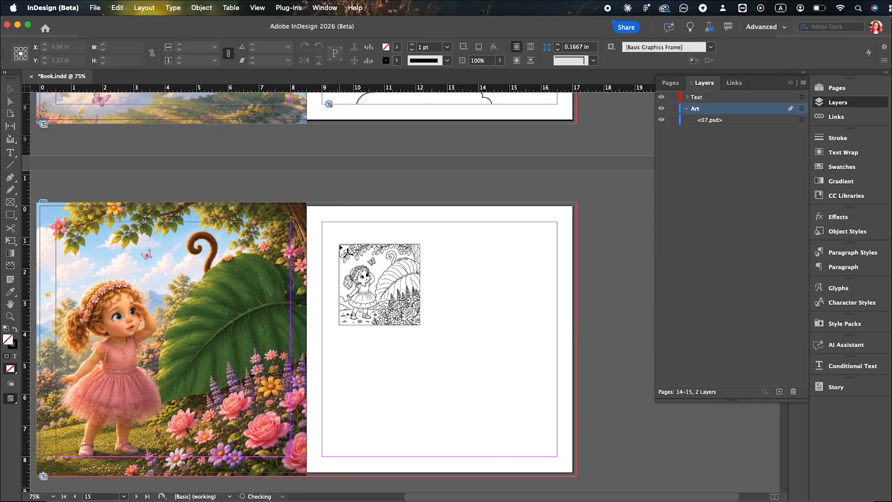
left_click_drag(324, 223, 556, 225)
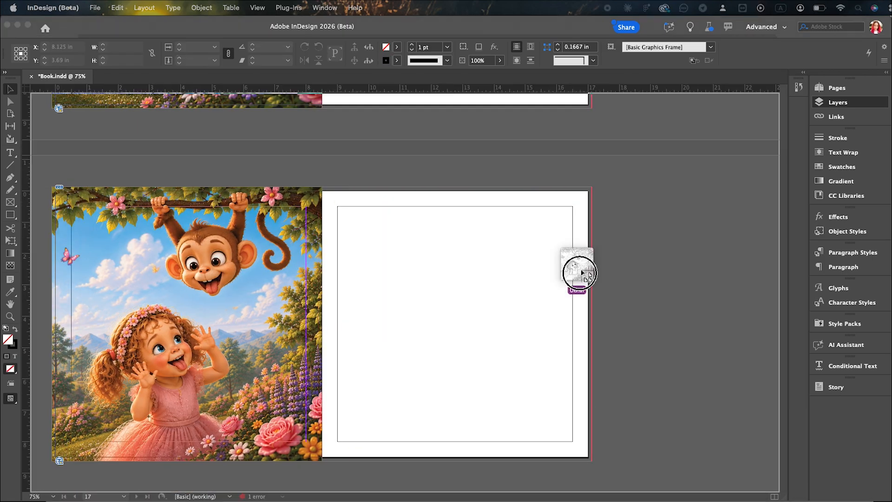
Place the matching outline drawings within the right-page margins of pages 16–17 and 18–19
left_click(570, 208)
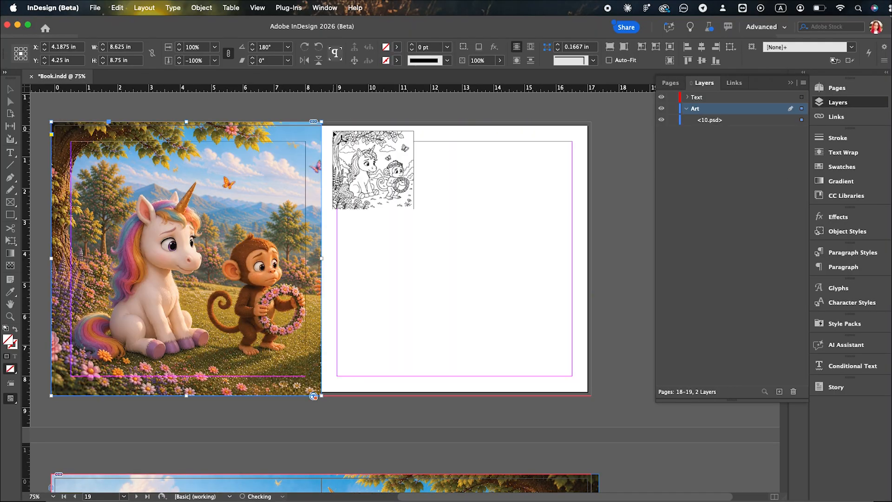
left_click_drag(337, 141, 579, 377)
left_click_drag(578, 259, 572, 257)
key("super+shift+a")
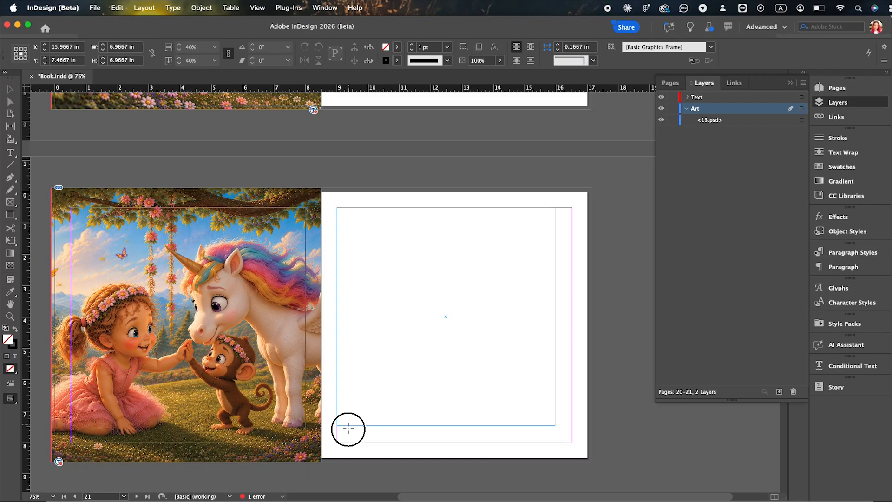
Place the flower-swing outline drawing on the right page of pages 20–21 at about 7.51 × 7.51 in, and preview the spreads without guides
left_click_drag(337, 439, 570, 209)
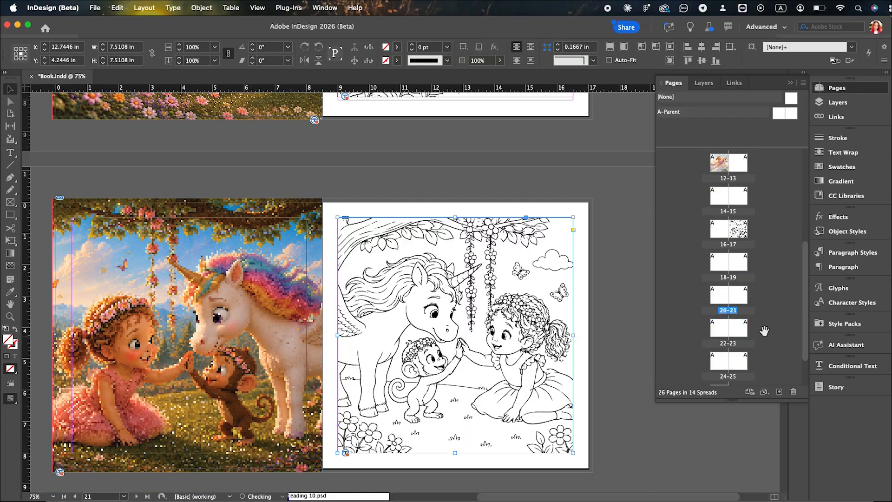
scroll(300, 311, "down", 5)
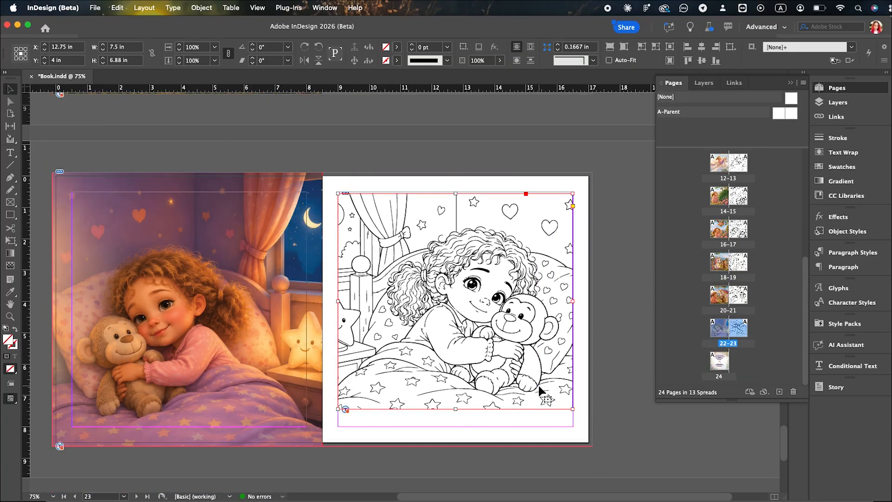
left_click(612, 406)
key("w")
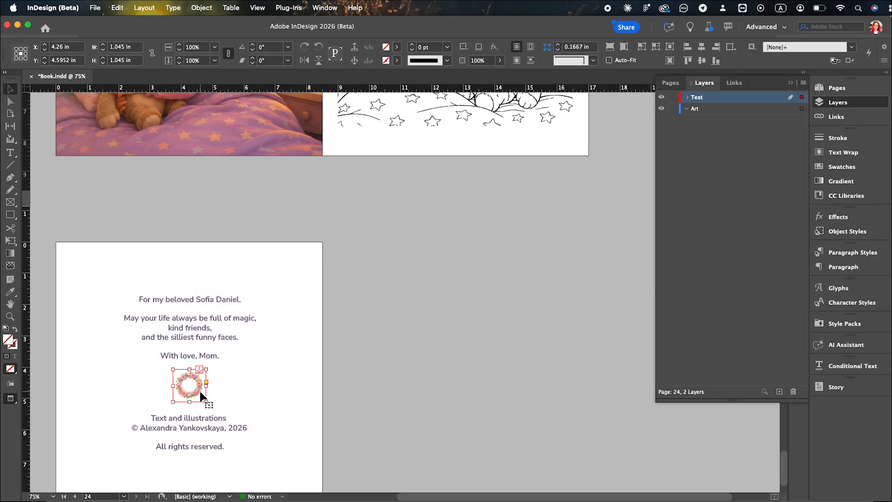
Set the fill of the dedication and copyright text on page 24 to black
left_click(199, 388)
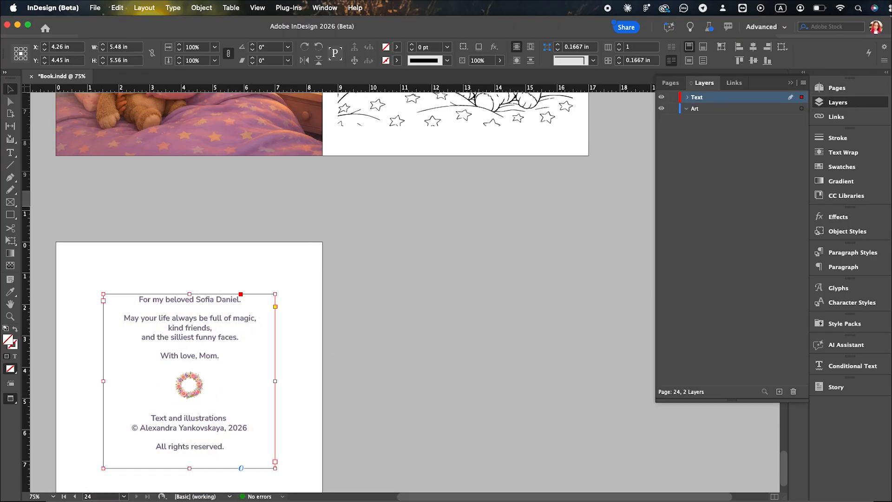
left_click(396, 47)
left_click(306, 113)
left_click(397, 47)
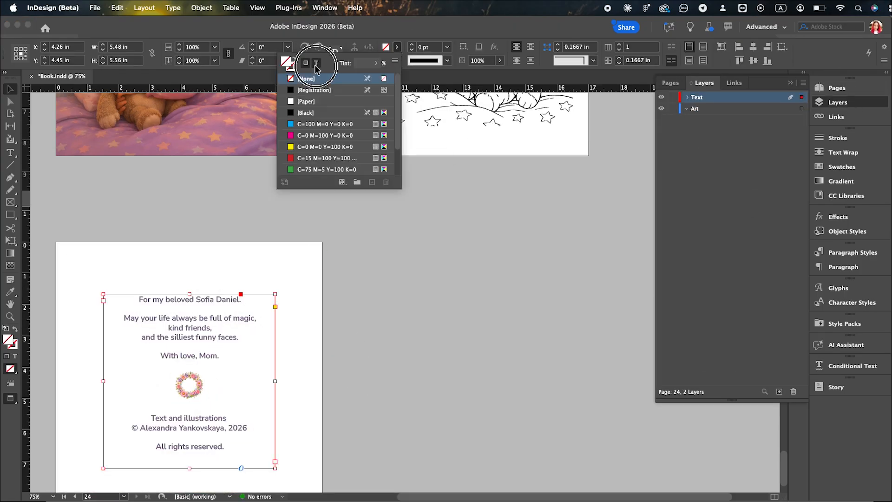
left_click(432, 370)
scroll(432, 369, "down", 3)
Change the fill color of the 2026 text on the cover page
scroll(432, 370, "up", 20)
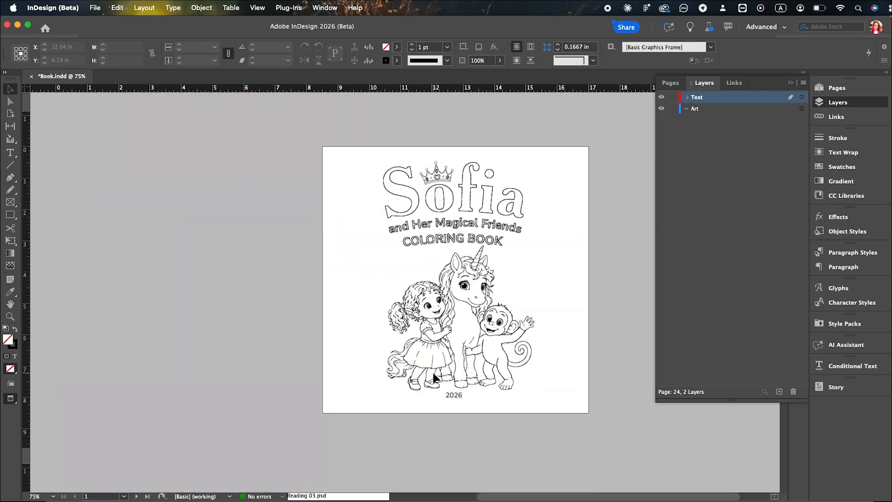
left_click(455, 395)
left_click(397, 47)
left_click(307, 124)
left_click(213, 241)
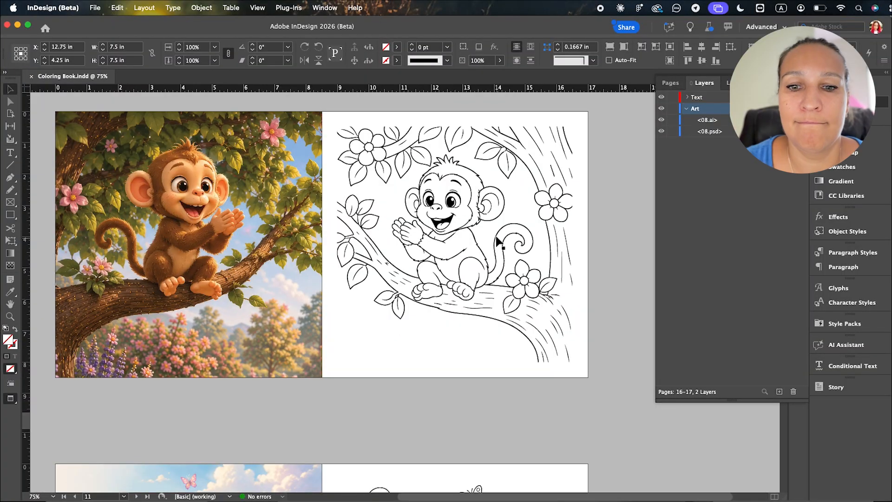
Check the remaining spreads, switch to the ChatGPT chat, attach the pages 16–17 outline drawing and send "Make the image simpler"
scroll(497, 238, "down", 10)
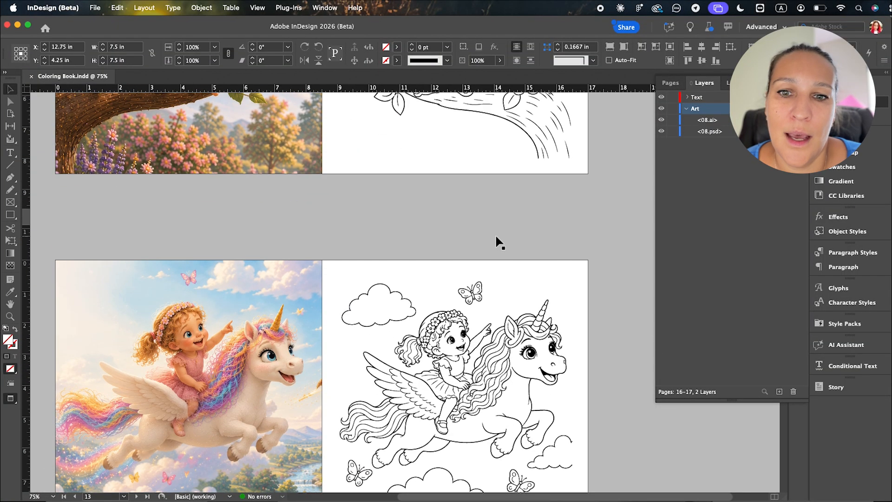
scroll(496, 240, "down", 5)
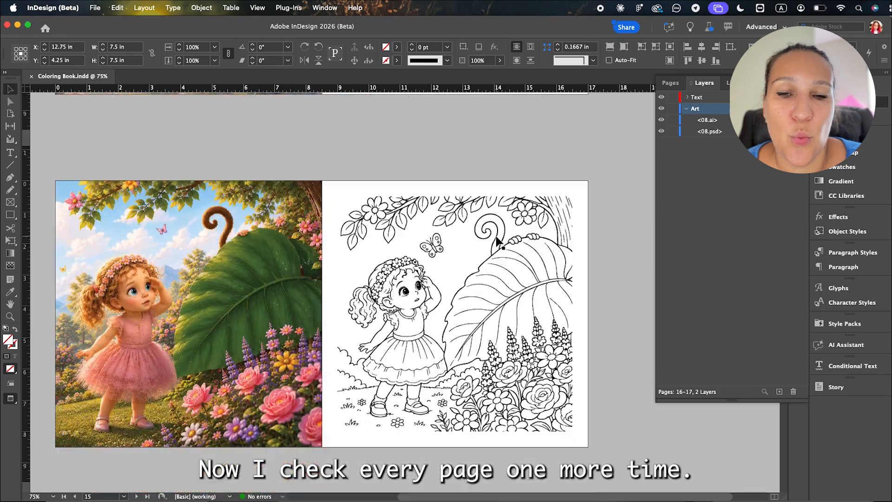
scroll(497, 240, "down", 5)
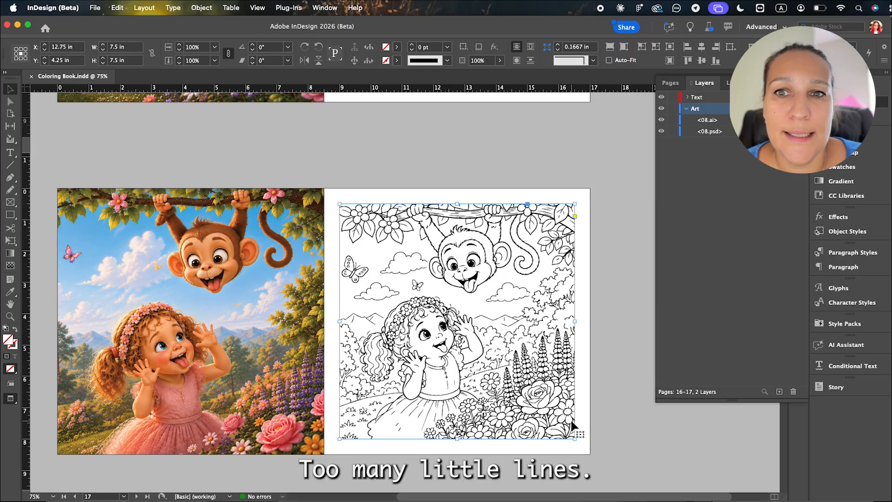
key("super+Tab")
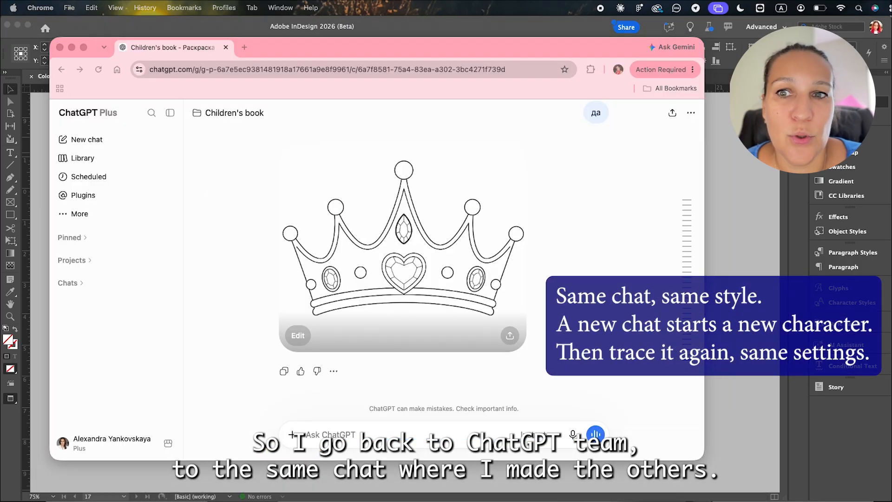
left_click_drag(320, 365, 342, 372)
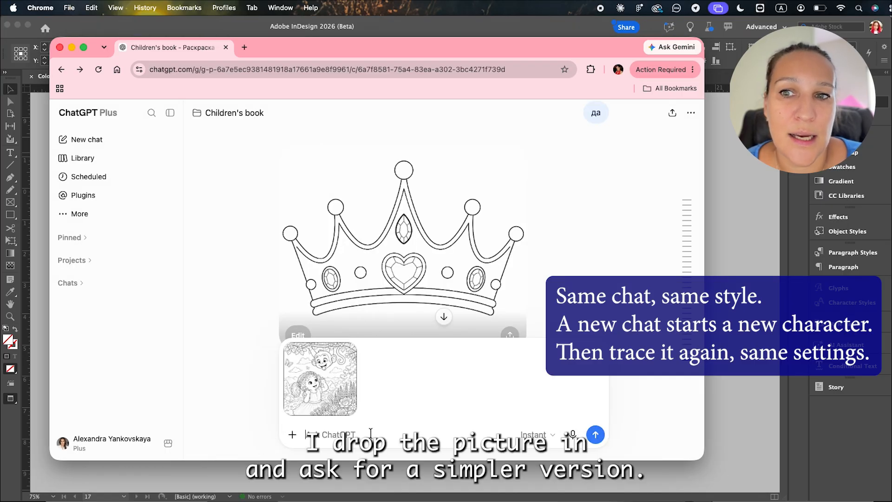
type("Make the")
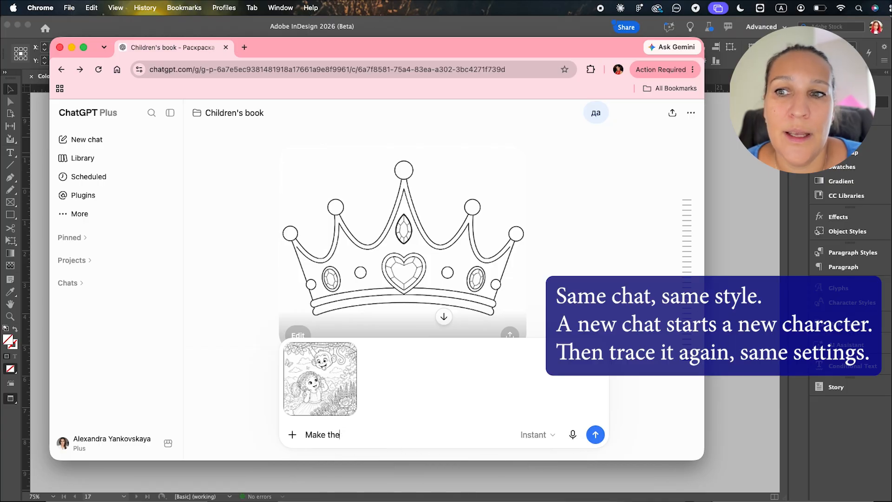
type(" image")
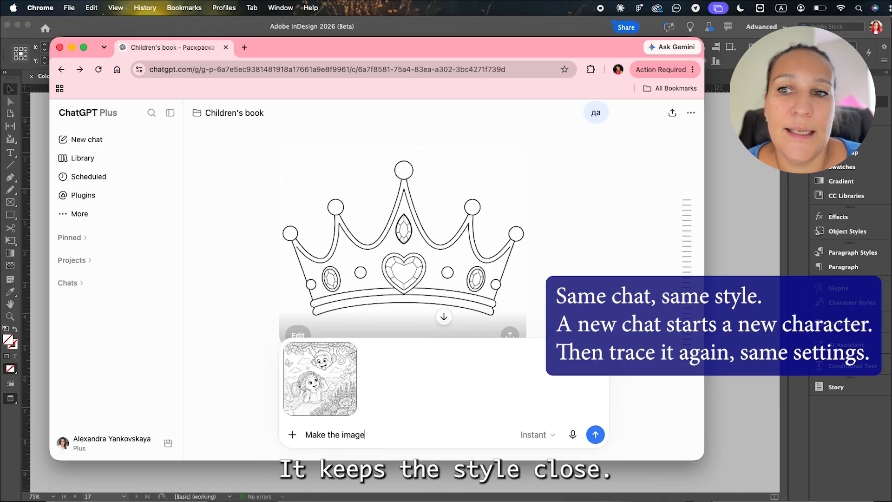
type(" simpler")
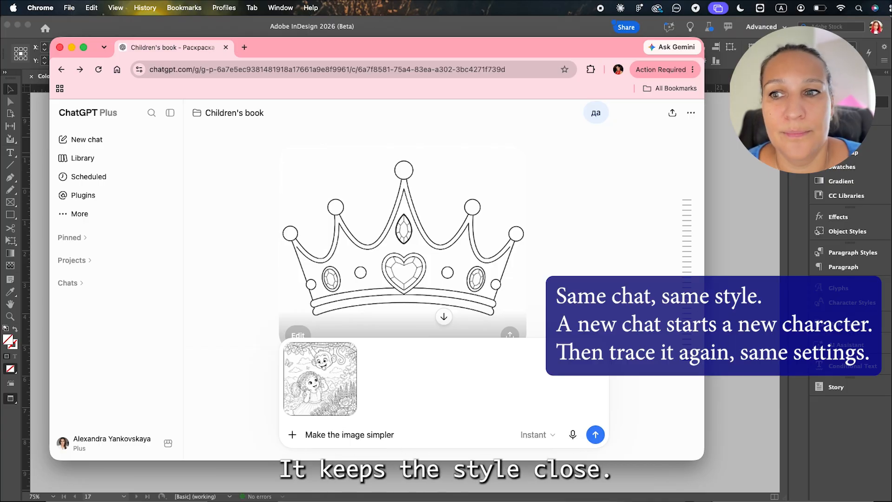
key("Return")
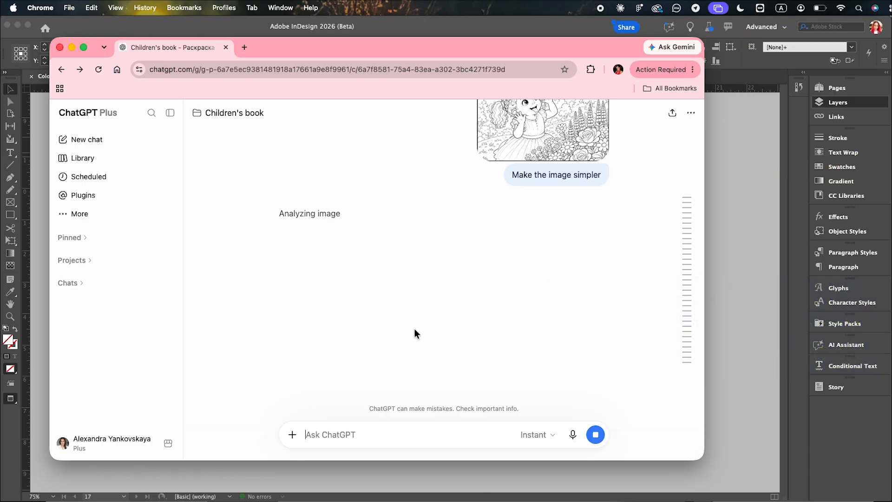
Open the simplified monkey-and-girl drawing and download it as 08-1
left_click(416, 334)
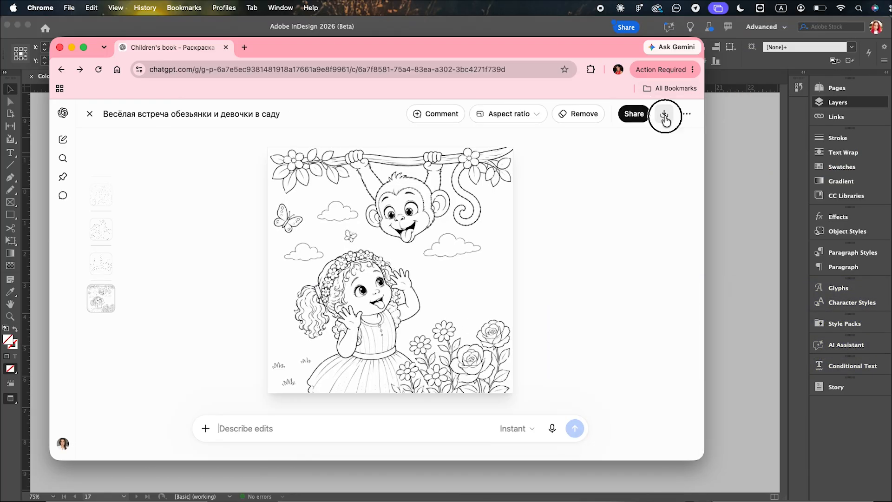
left_click(664, 116)
type("08-1")
key("Return")
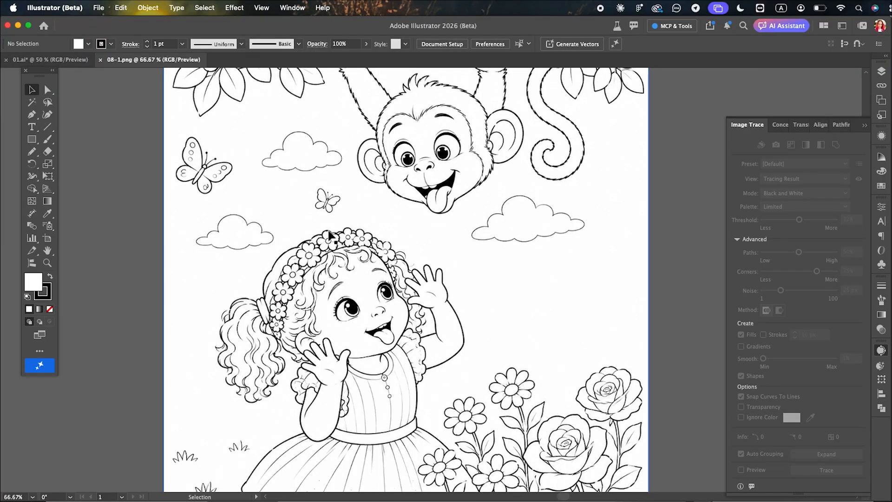
Image-trace 08-1.png in Illustrator in black and white with the threshold at 184
left_click(804, 162)
left_click(789, 283)
left_click(814, 219)
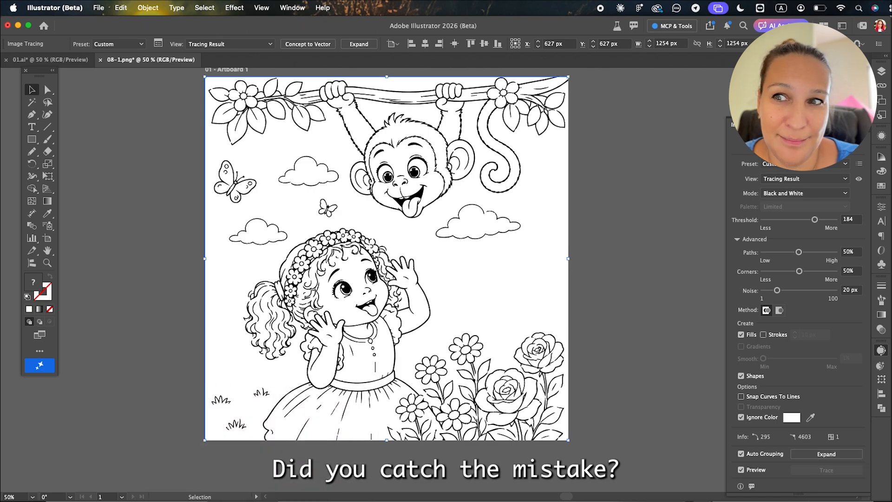
Return to the ChatGPT chat, close the enlarged image and send the question "where is the monkey's body?"
key("super+Tab")
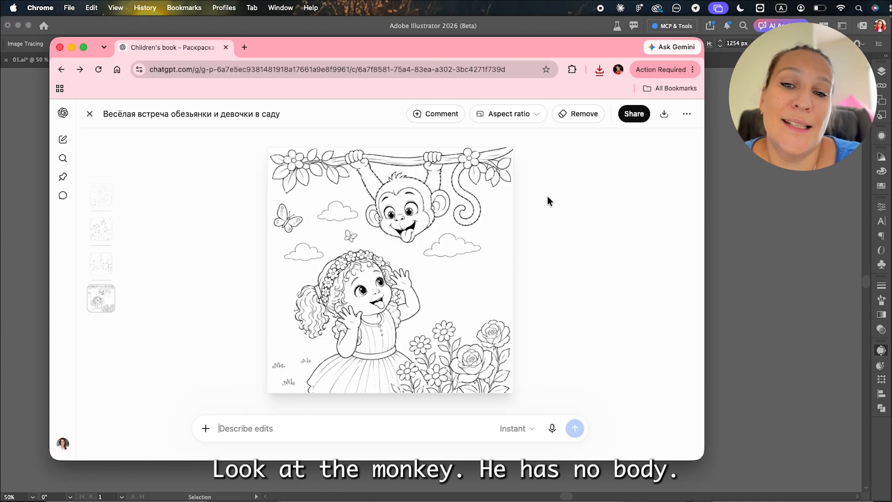
left_click(90, 114)
scroll(455, 269, "up", 2)
scroll(455, 269, "down", 3)
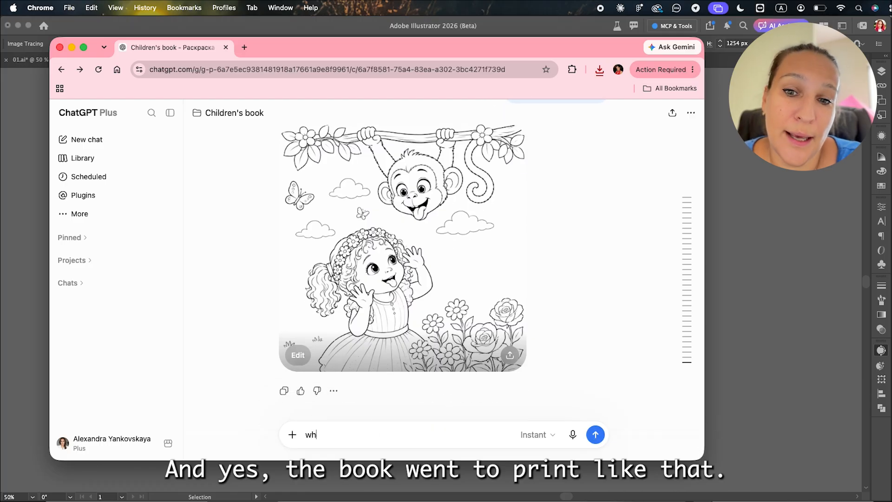
type("is the")
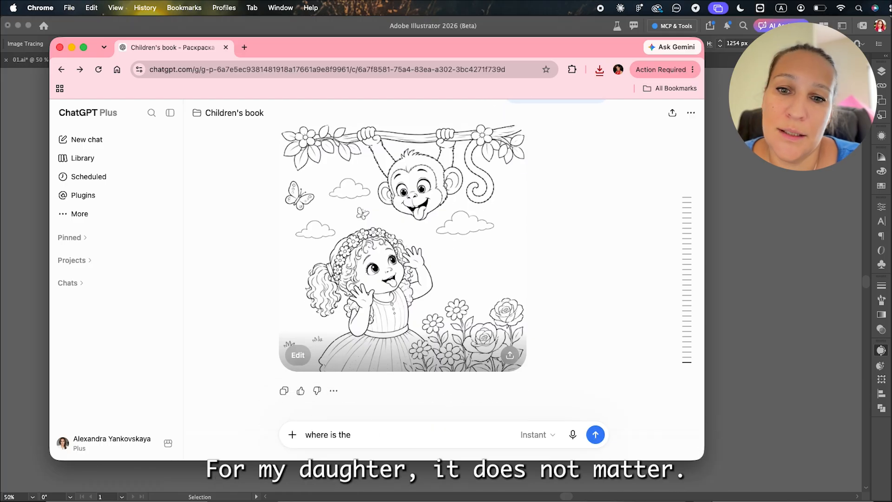
type(" monkey's body")
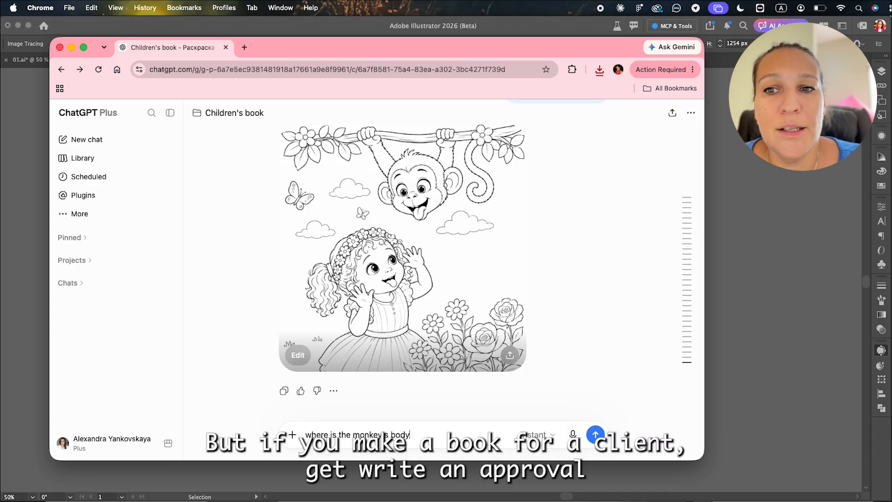
type("?")
key("Return")
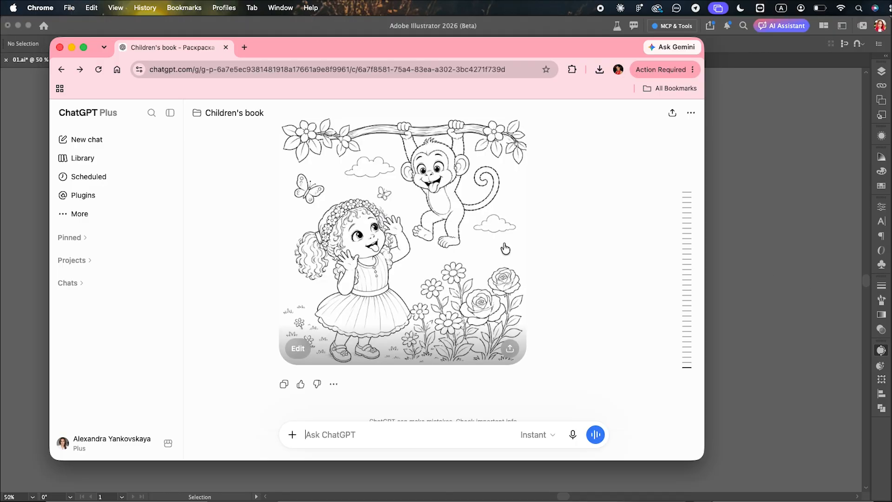
Open the regenerated drawing with the full-bodied monkey and download it as 08-2
left_click(505, 246)
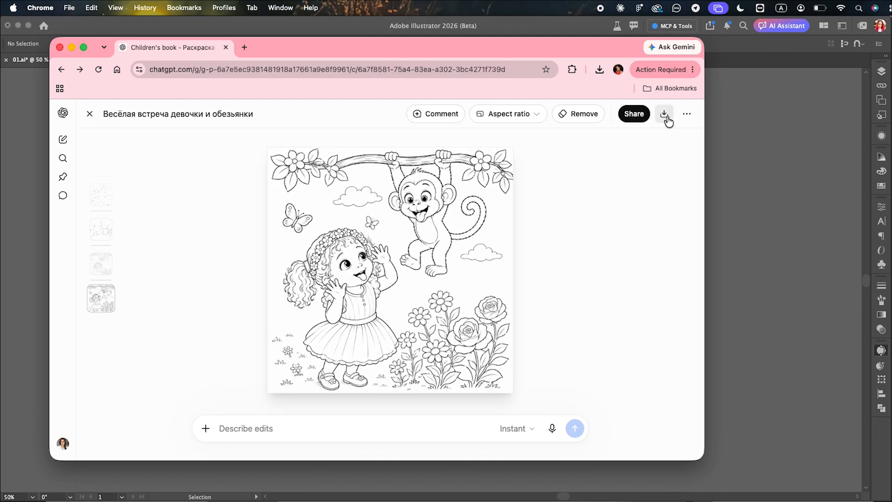
left_click(664, 115)
type("08-2")
key("Return")
Image-trace 08-2.png in Illustrator with threshold about 176 and paths 73%, expand the result and open its fill color
left_click(479, 500)
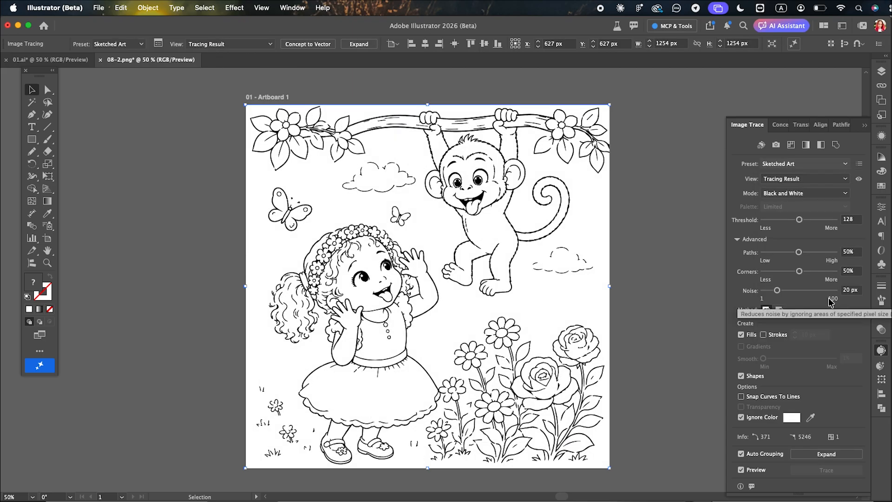
left_click_drag(799, 252, 816, 256)
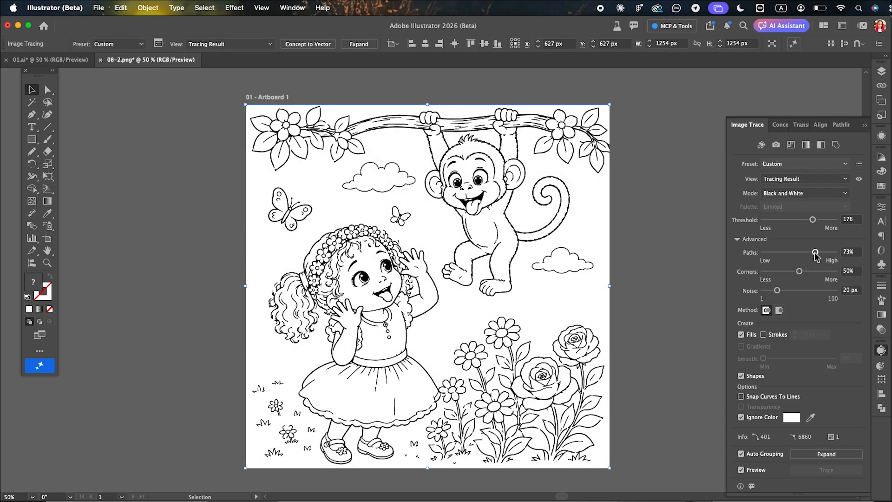
left_click_drag(819, 219, 815, 219)
left_click(817, 456)
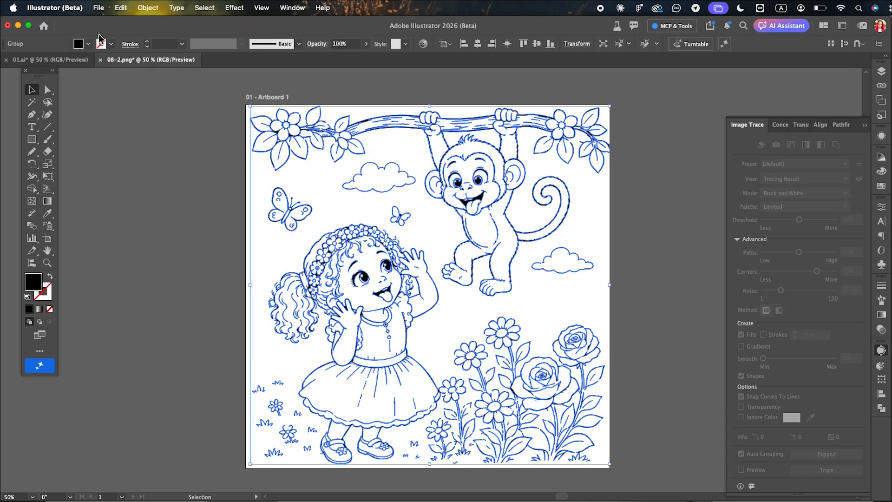
double_click(31, 278)
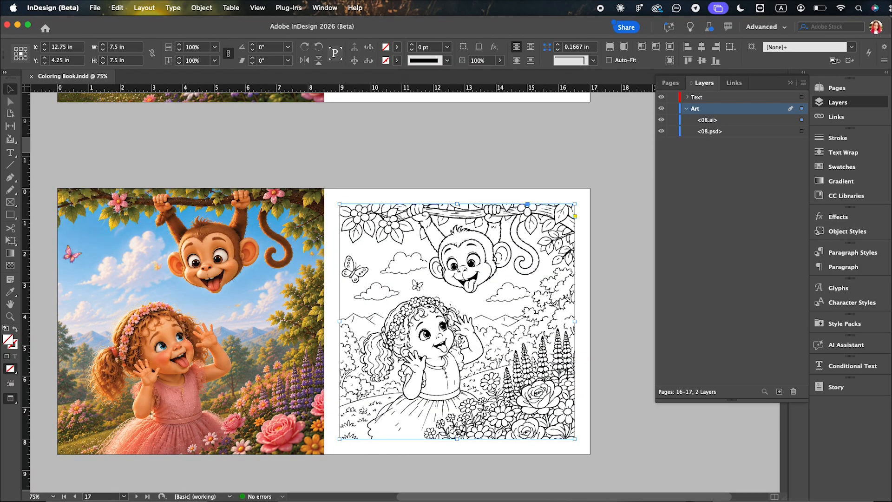
Replace the outline drawing on the right page of pages 16–17 in InDesign with 08-2.ai
left_click(481, 343)
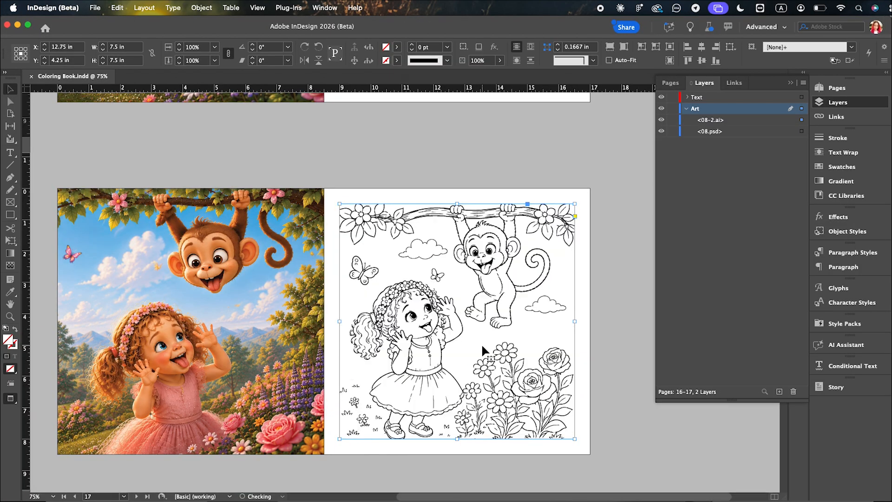
left_click(626, 351)
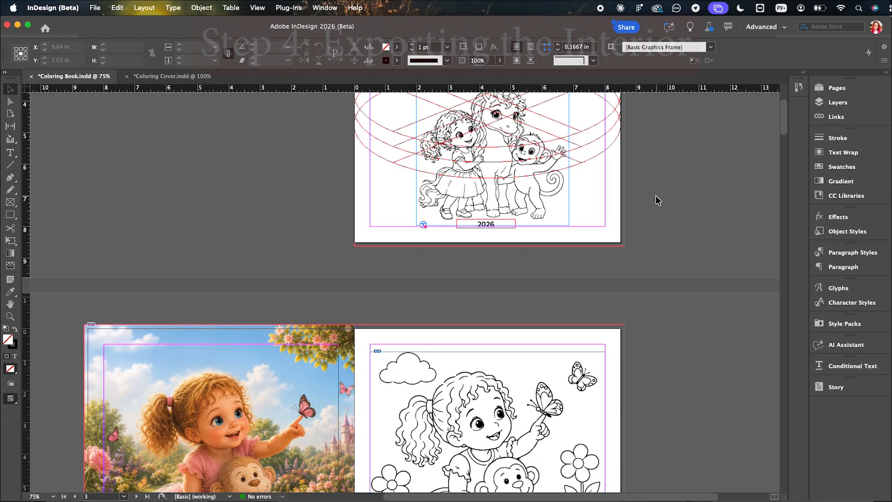
Export the interior as the print PDF Coloring Book_print into the coloring folder, using PDF/X-1a:2001 and the document bleed settings
key("super+e")
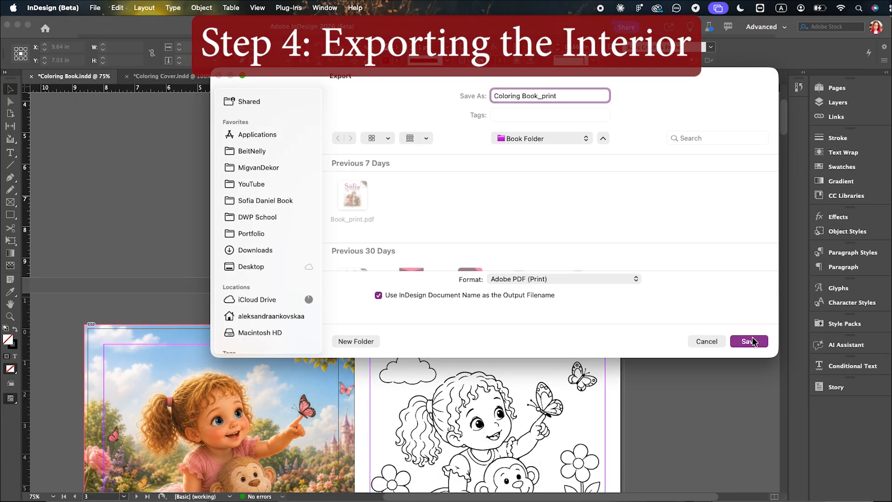
left_click(541, 138)
left_click(535, 219)
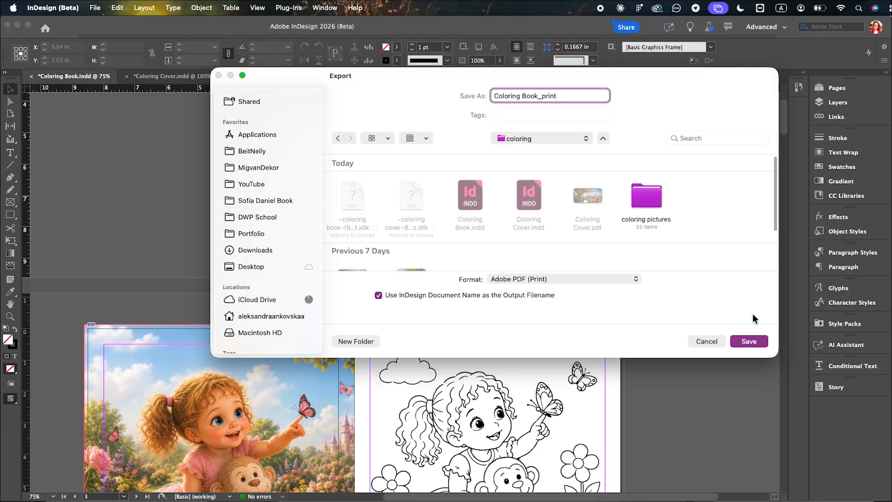
left_click(752, 341)
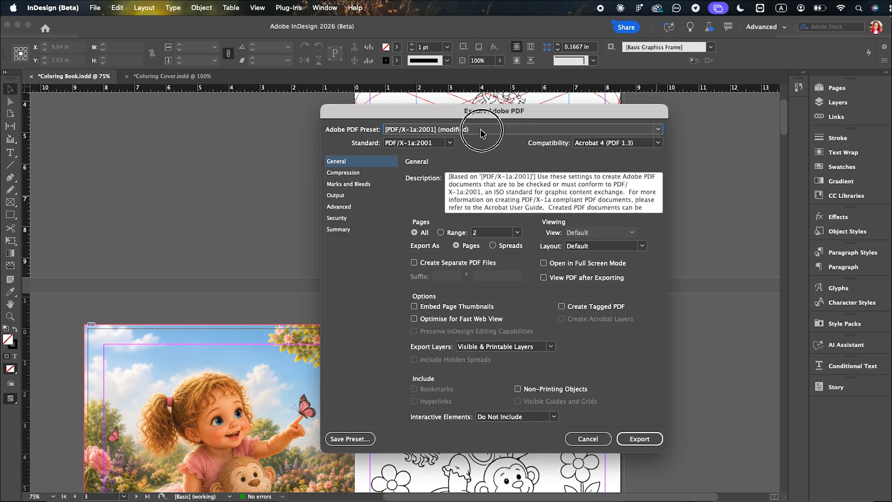
left_click(345, 173)
left_click(346, 185)
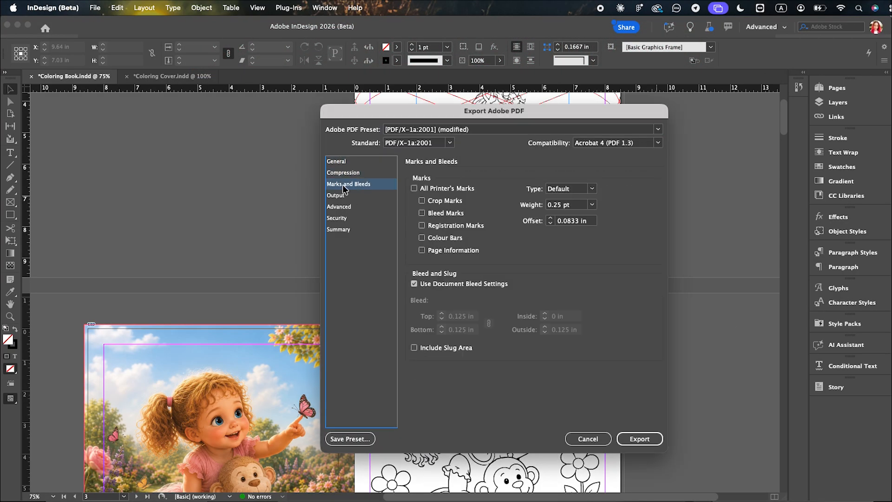
left_click(636, 438)
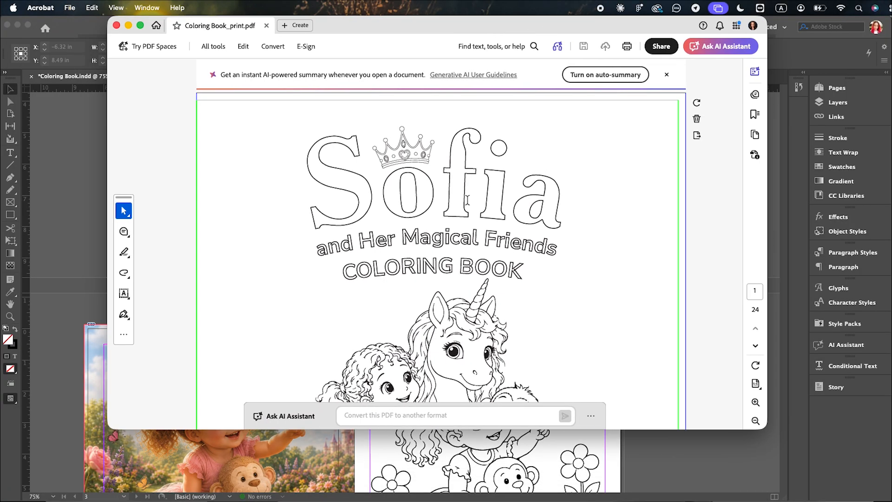
Page through the exported Coloring Book_print.pdf to examine the color and outline pages
double_click(457, 429)
scroll(567, 319, "down", 10)
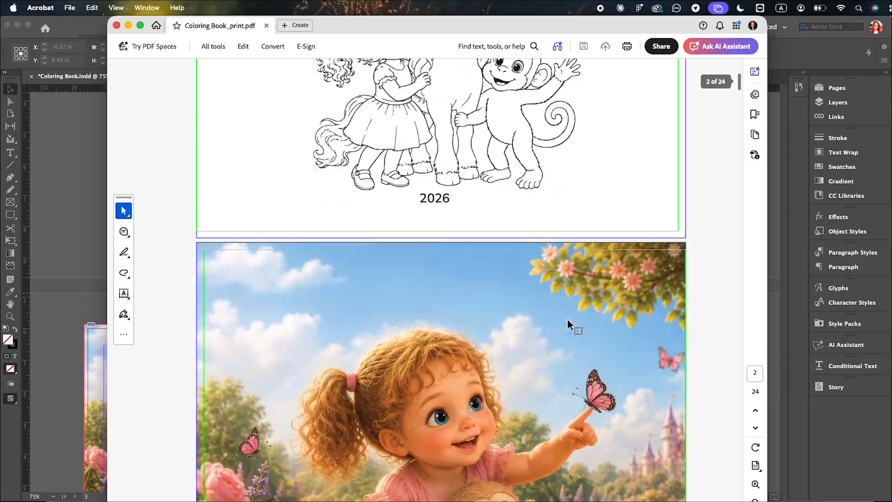
scroll(567, 319, "down", 15)
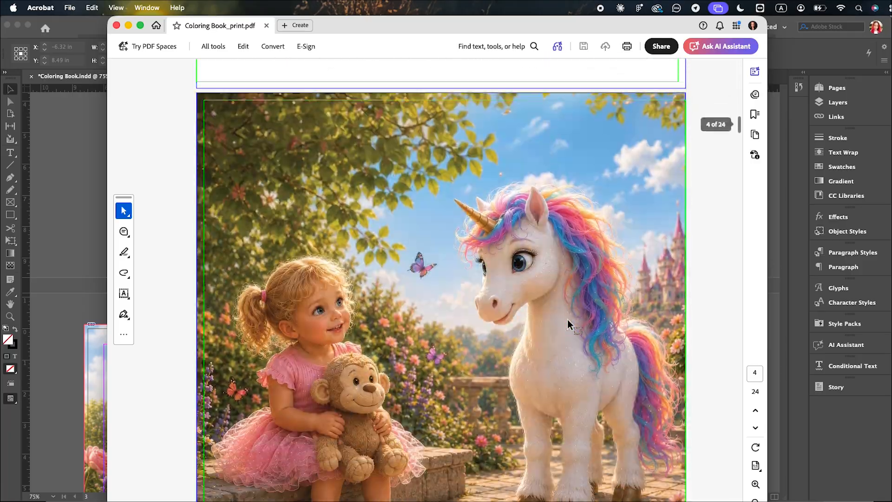
scroll(567, 319, "down", 15)
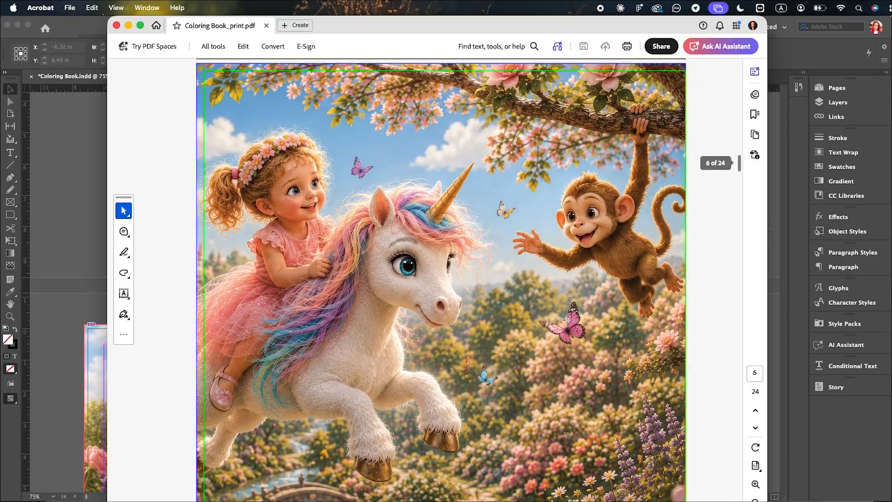
scroll(567, 319, "down", 15)
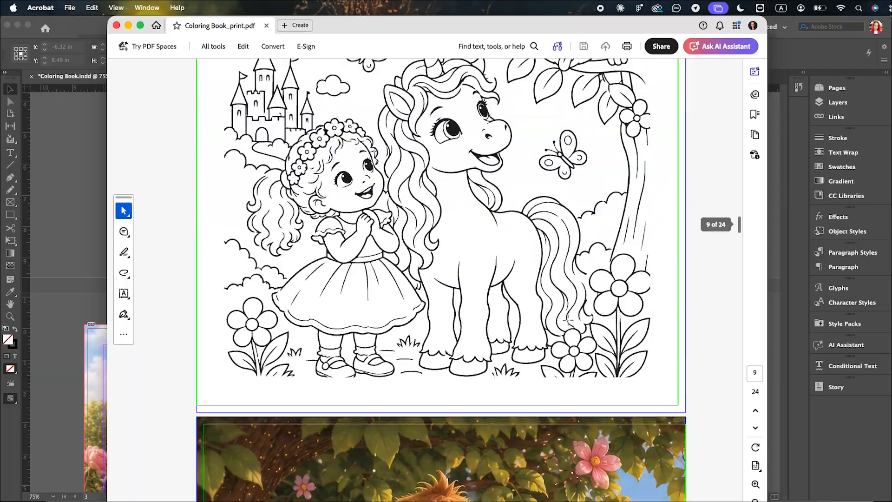
scroll(567, 319, "down", 12)
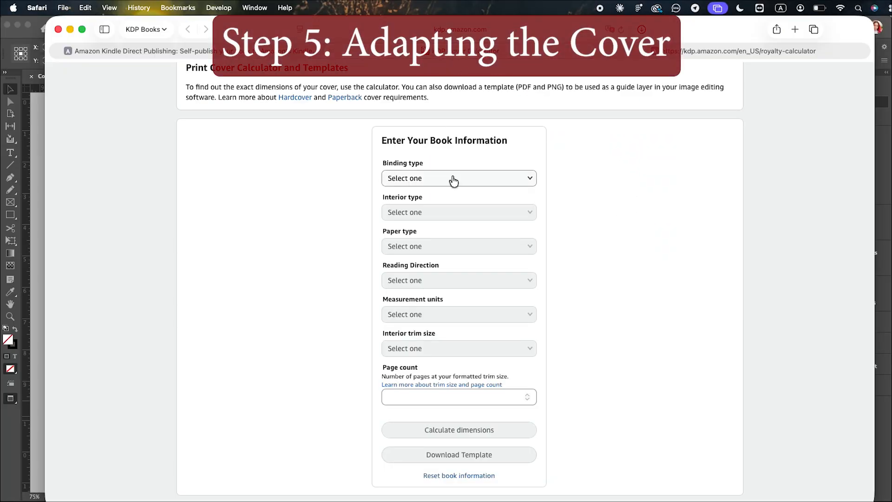
Set the KDP cover calculator to Paperback binding, Premium color interior and White paper
left_click(453, 181)
left_click(441, 187)
left_click(445, 212)
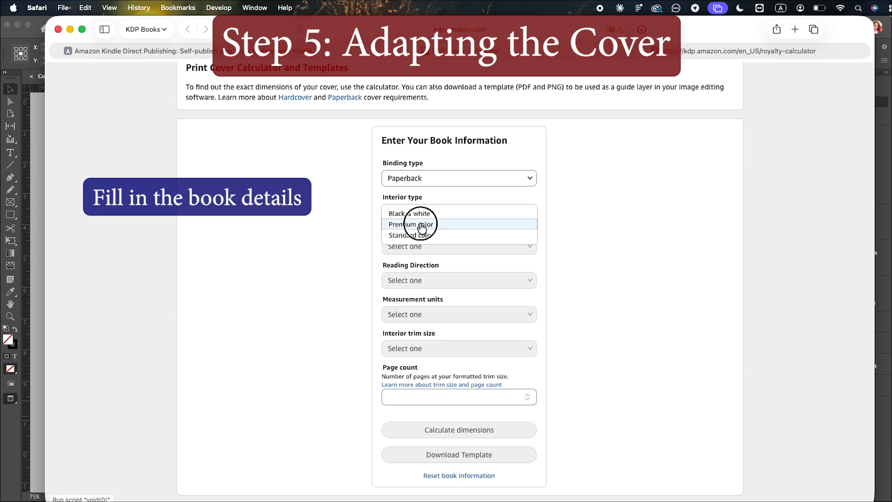
left_click(421, 225)
left_click(414, 247)
left_click(413, 246)
Set reading direction Left to Right, units Inches, trim size 8.5 x 8.5 in and a page count of 24
left_click(413, 281)
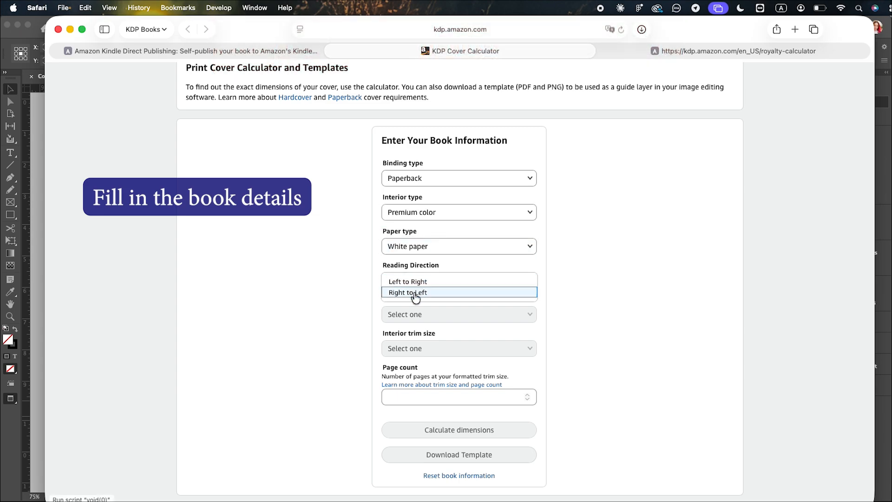
left_click(415, 283)
left_click(418, 314)
left_click(420, 317)
left_click(420, 349)
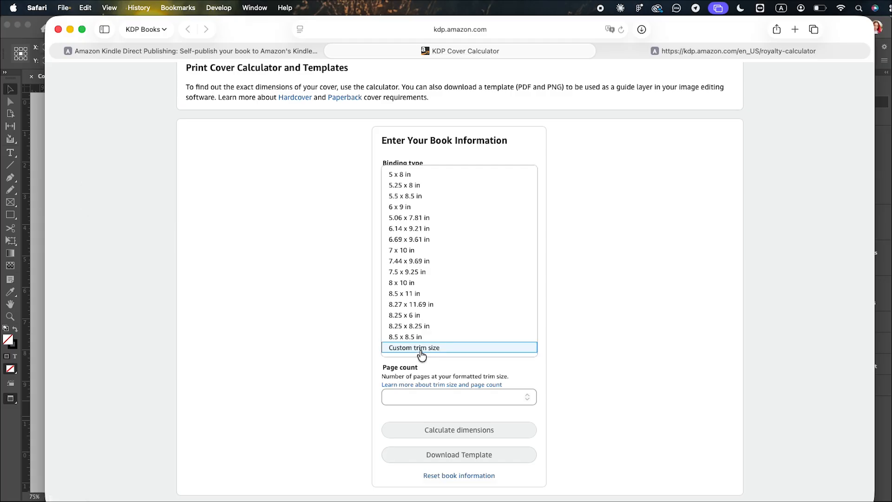
left_click(411, 314)
left_click(403, 397)
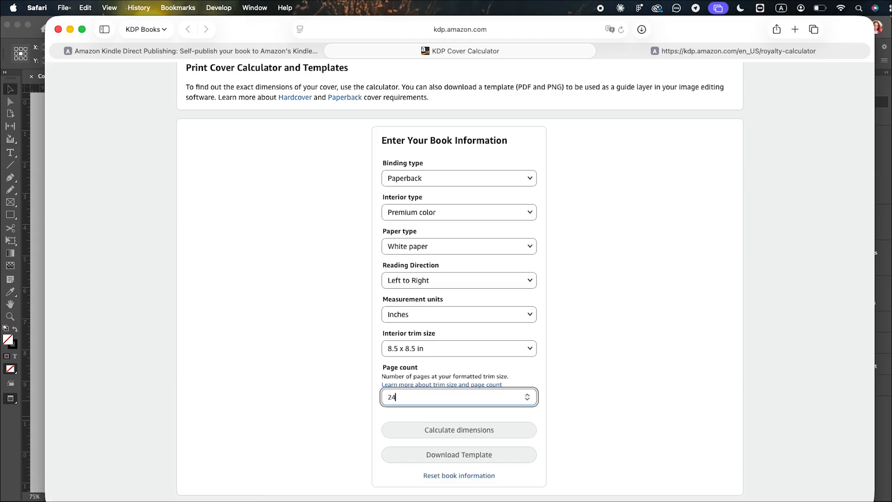
Calculate the cover dimensions and download the matching KDP cover template
left_click(465, 429)
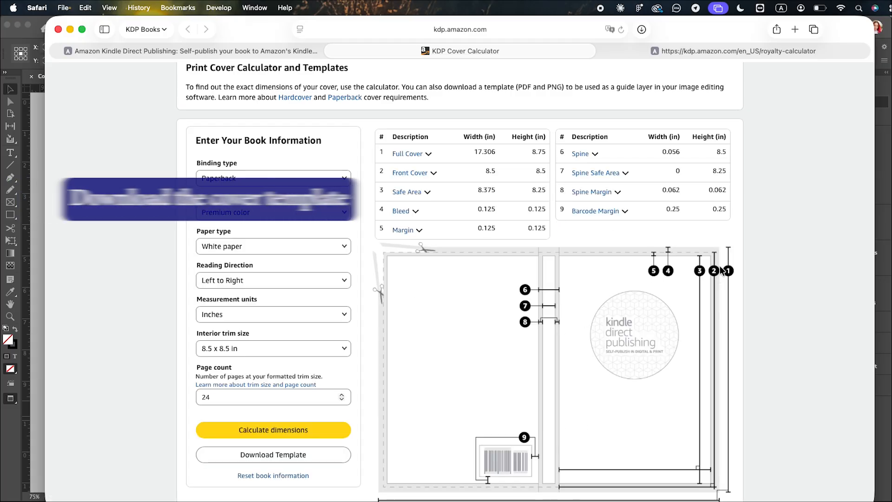
scroll(343, 328, "down", 2)
left_click(289, 409)
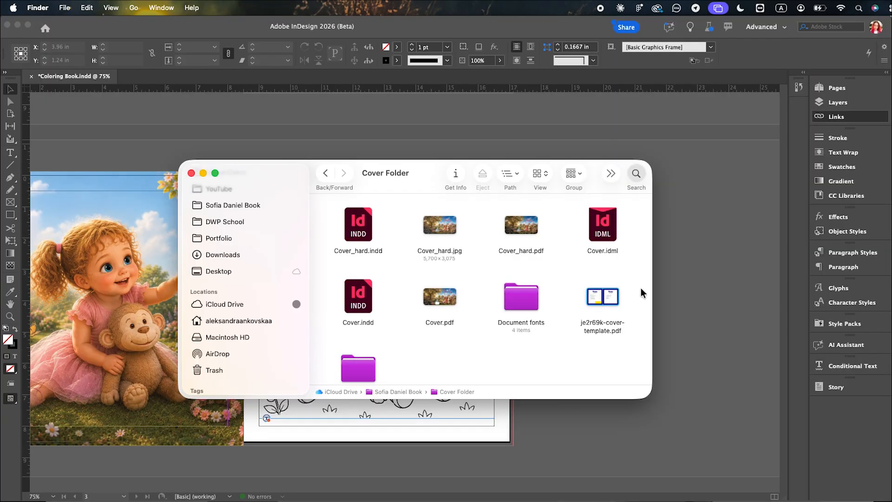
Open Cover.indd from the Cover Folder in InDesign and place the KDP template PDF over the artwork, aligned with the bleed edges
left_click(607, 228)
double_click(358, 297)
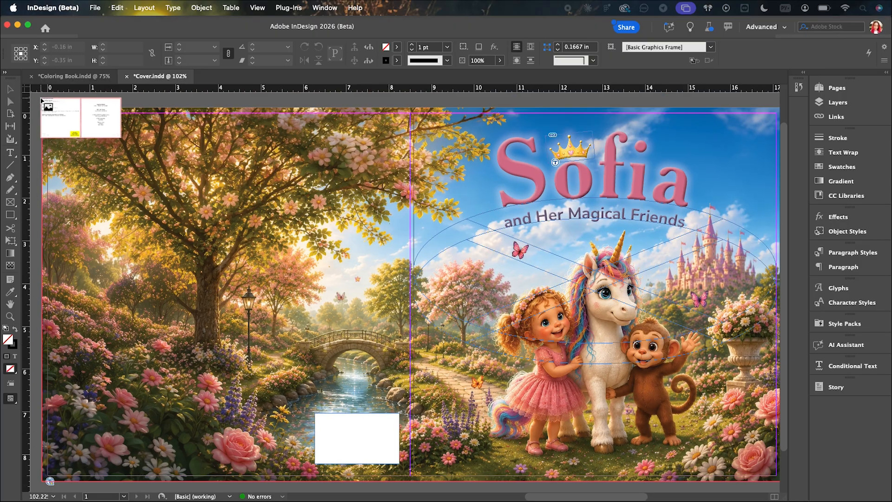
left_click(43, 100)
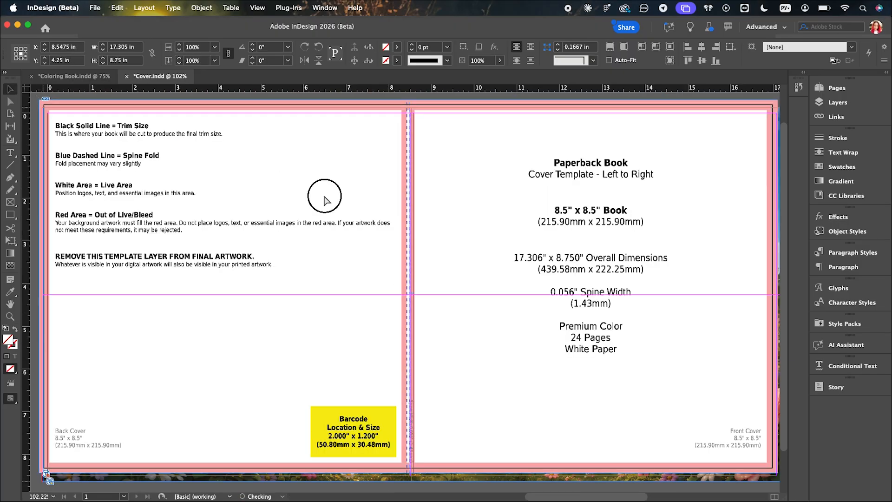
left_click_drag(324, 195, 323, 195)
scroll(325, 197, "right", 2)
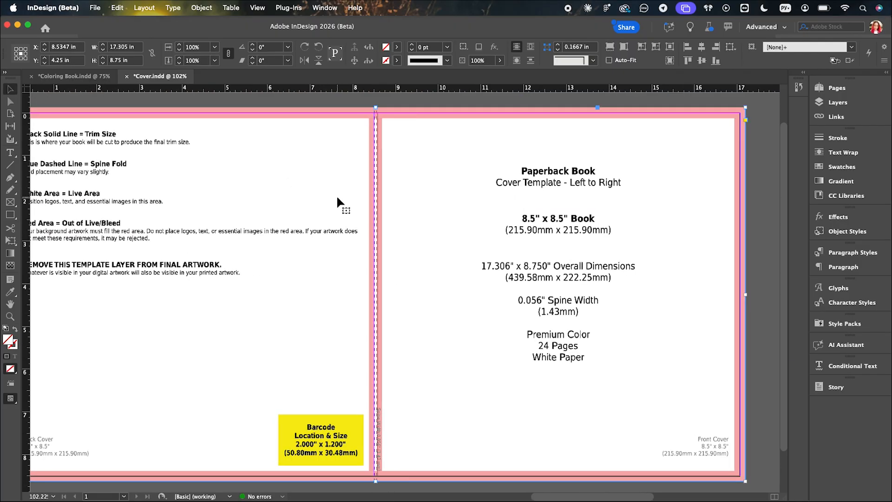
Set the column gutter of the cover page to 0.056 in to match the template's spine width
left_click(144, 7)
left_click(158, 40)
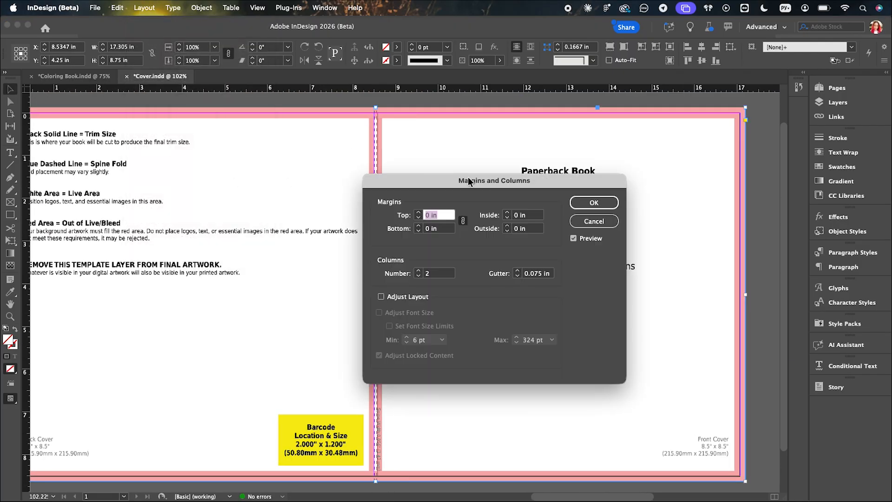
left_click_drag(535, 273, 541, 276)
left_click(590, 203)
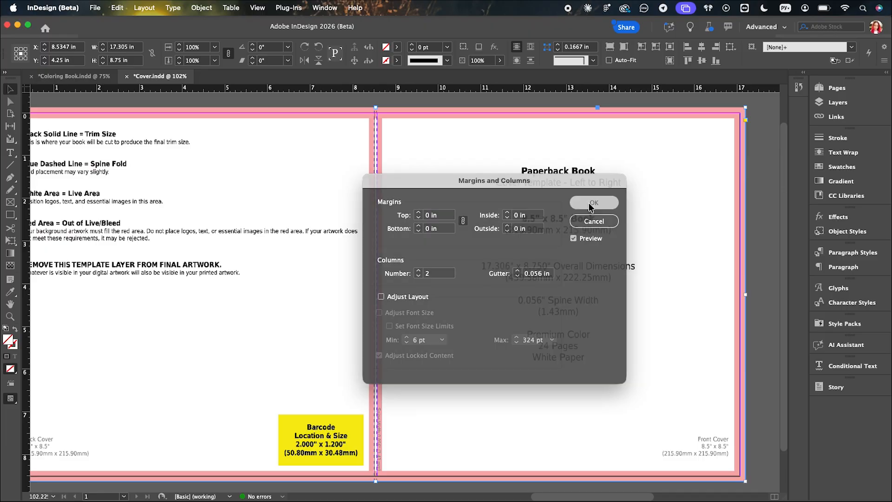
Adjust the cover's page width in the document setup to suit the new spine width
left_click(102, 8)
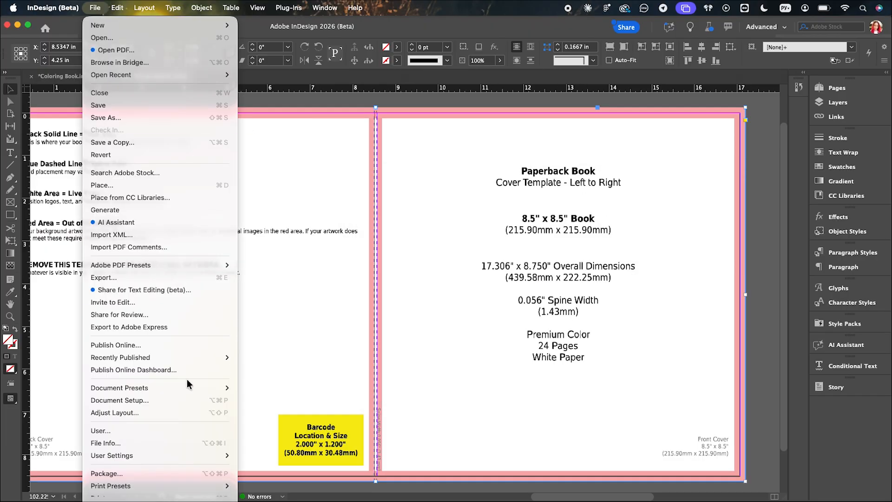
left_click(186, 399)
left_click_drag(501, 137, 343, 135)
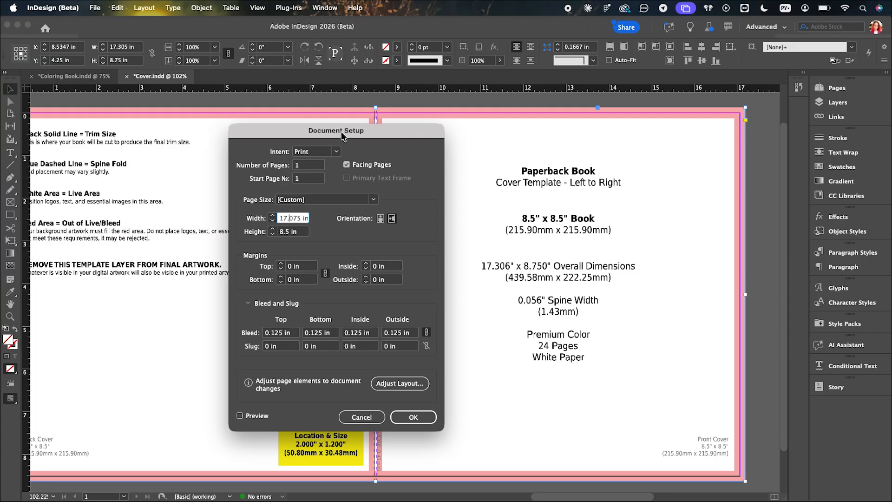
left_click(413, 417)
Bring the template behind the white barcode box and fit the box to the template's yellow barcode area
key("super+alt+0")
left_click(352, 391)
scroll(369, 380, "up", 3)
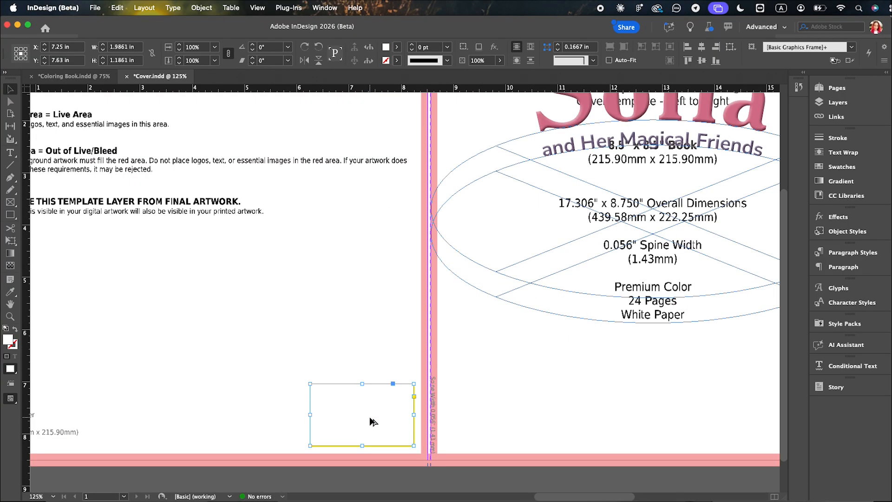
left_click(370, 418)
left_click(361, 378)
left_click(365, 337)
scroll(364, 338, "down", 2)
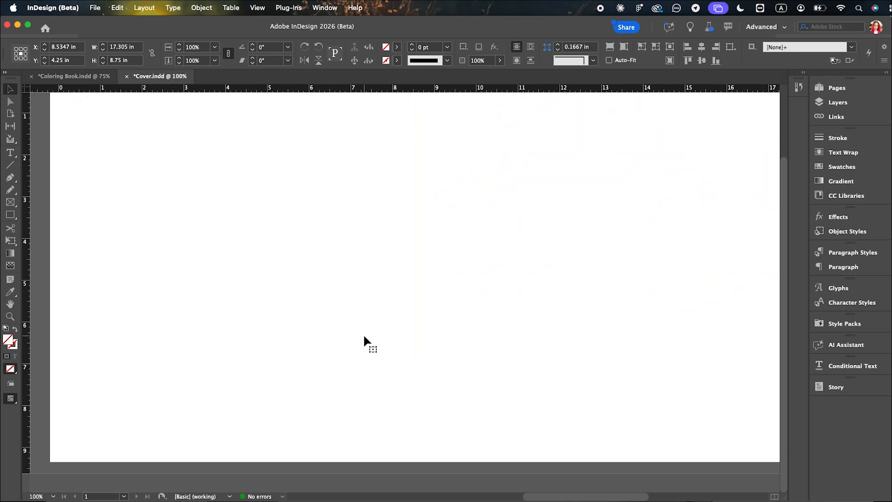
Remove the placed KDP template from the cover, keeping the curved subtitle frame
scroll(364, 338, "right", 3)
left_click(460, 288)
key("BackSpace")
key("super+z")
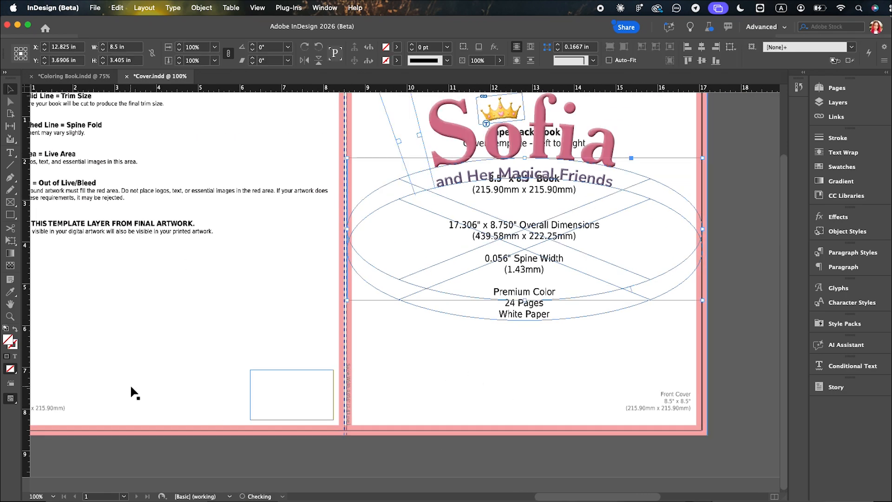
key("super+z")
Duplicate the curved subtitle just below the original and replace the copy's text with "COLORING BOOK"
left_click_drag(695, 228, 693, 245, "alt")
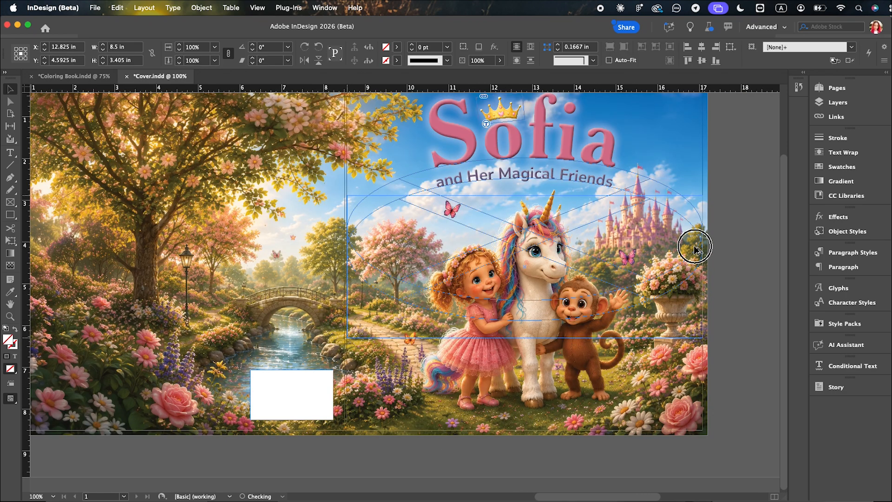
double_click(516, 187)
key("super+a")
type("COLO")
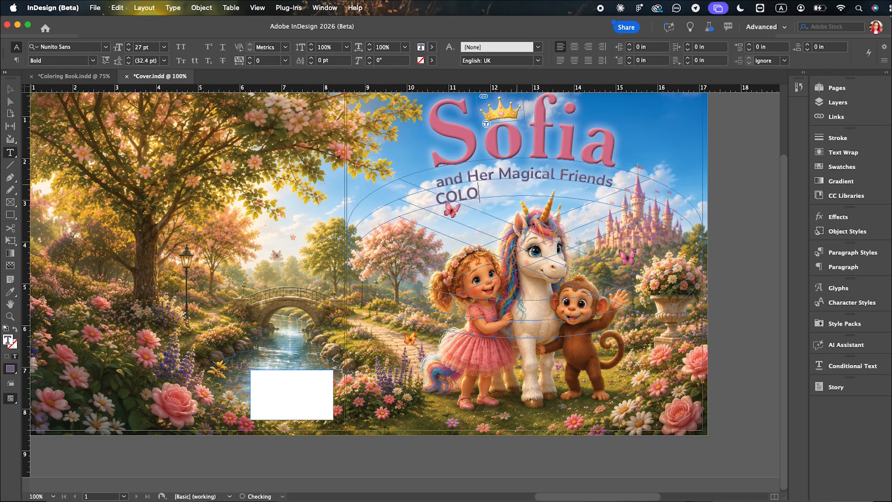
Shift the "COLORING BOOK" line along its curve to center it under the subtitle and color its text pink
left_click(7, 95)
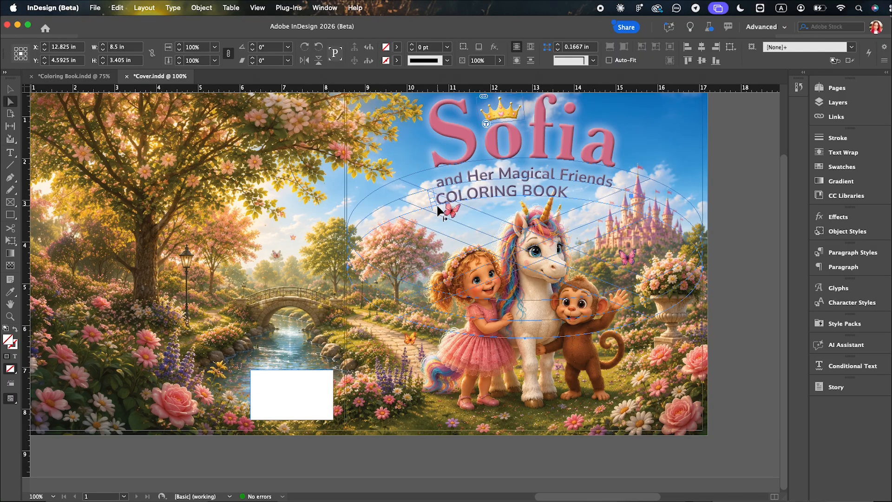
left_click_drag(437, 204, 455, 201)
double_click(486, 191)
key("super+a")
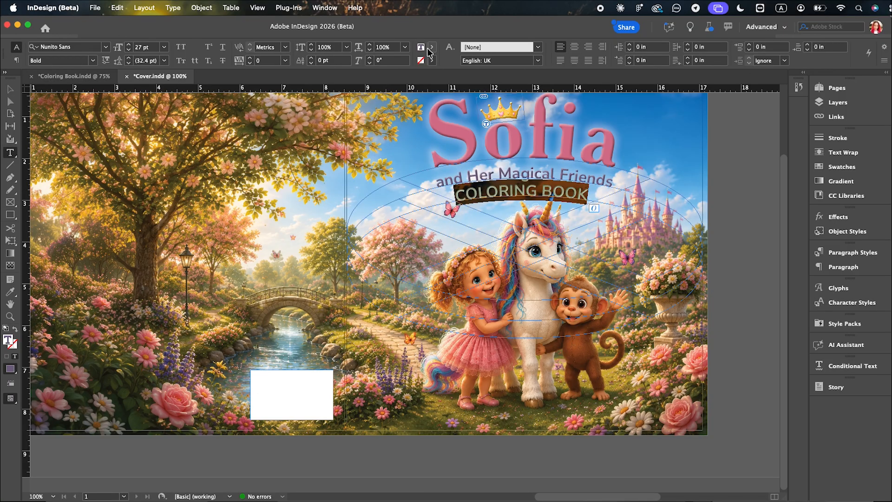
left_click(329, 47)
left_click(369, 158)
key("Escape")
left_click(682, 194)
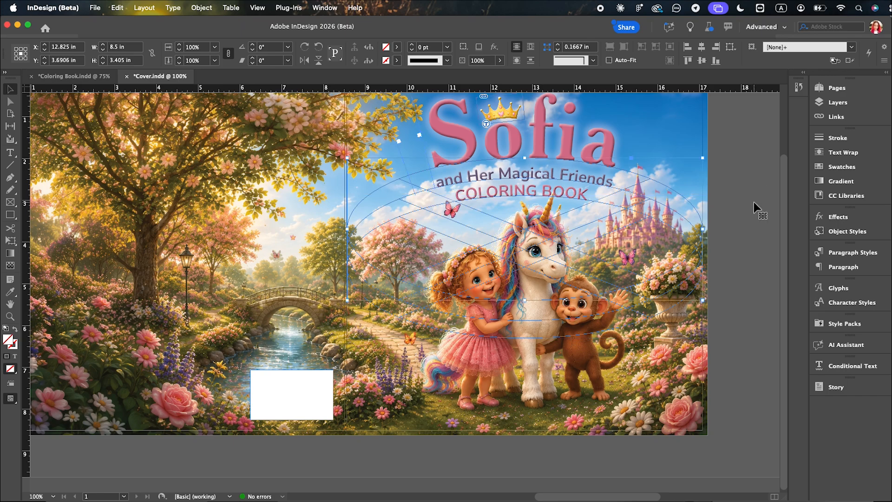
key("t")
scroll(717, 252, "up", 2)
left_click(8, 90)
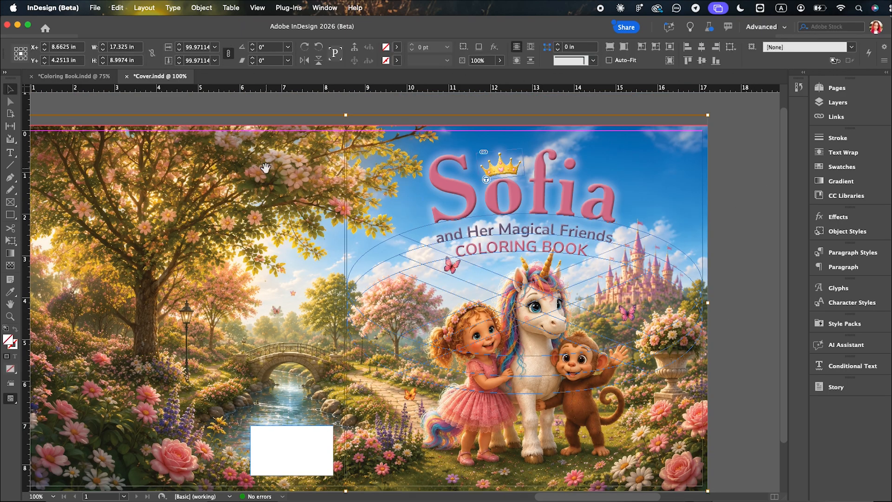
scroll(764, 235, "down", 1)
scroll(764, 235, "down", 2)
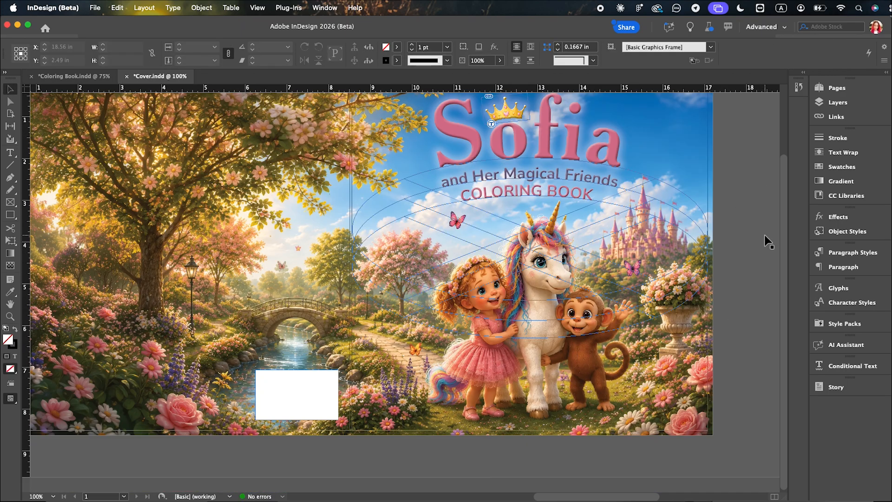
Save the cover document as "Coloring Cover" in the coloring folder
key("super+shift+s")
left_click(539, 138)
left_click(534, 193)
left_click(533, 141)
left_click(527, 150)
left_click(523, 94)
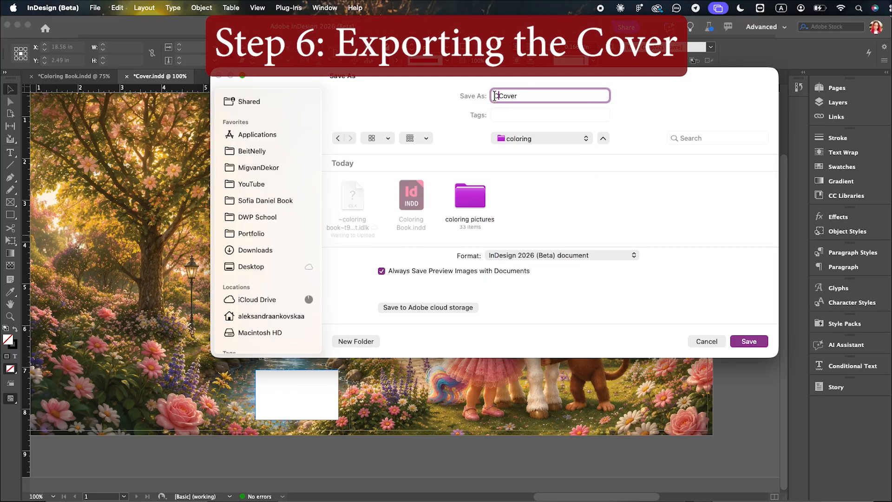
type("Coloring")
key("Return")
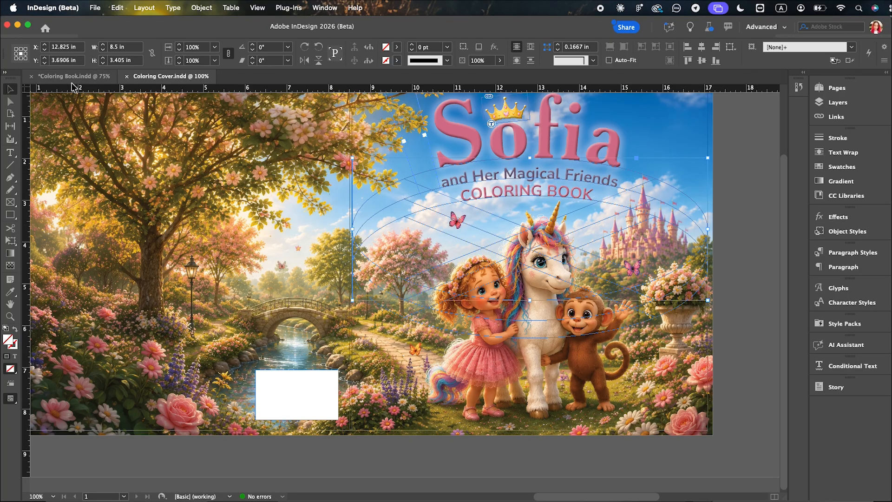
Export the cover as a print PDF with the PDF/X-1a:2001 preset and the document bleed settings
left_click(94, 7)
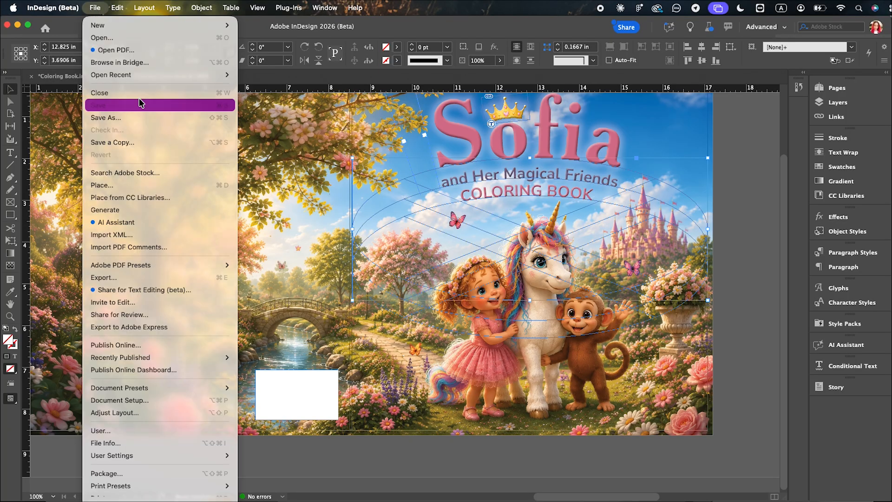
left_click(154, 277)
left_click(630, 278)
left_click(581, 288)
left_click(747, 340)
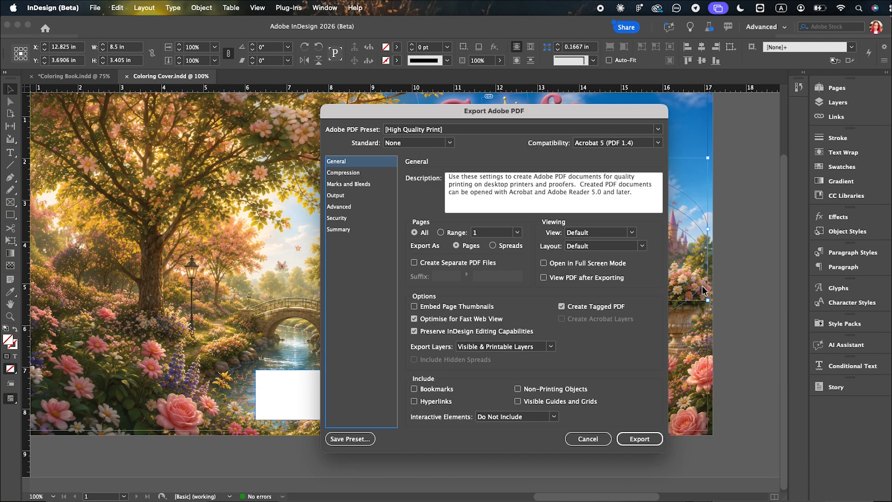
left_click(437, 129)
left_click(423, 150)
left_click(349, 184)
left_click(415, 396)
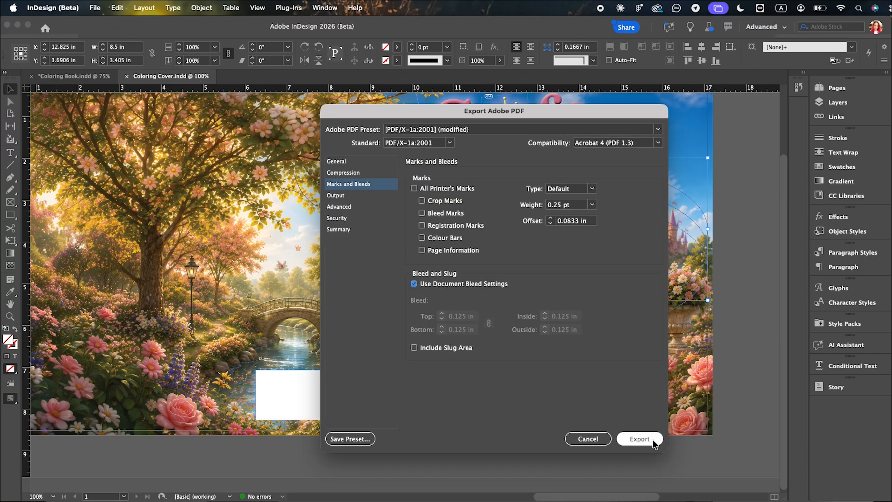
left_click(640, 439)
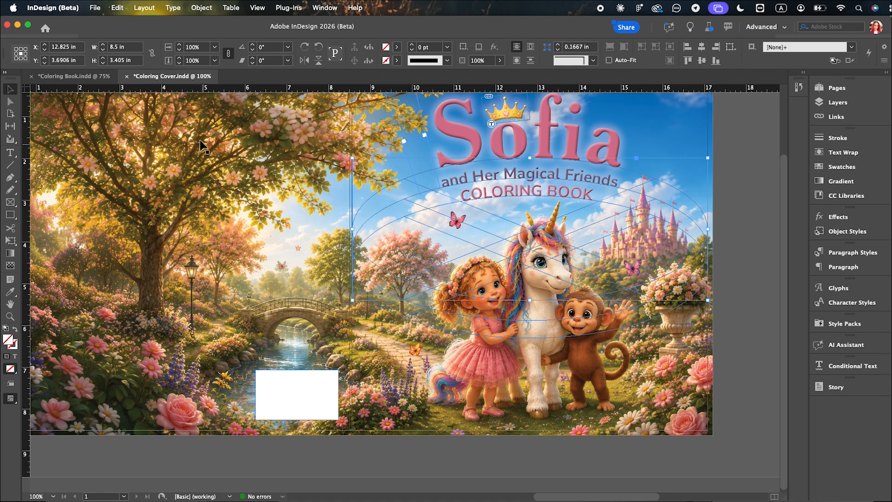